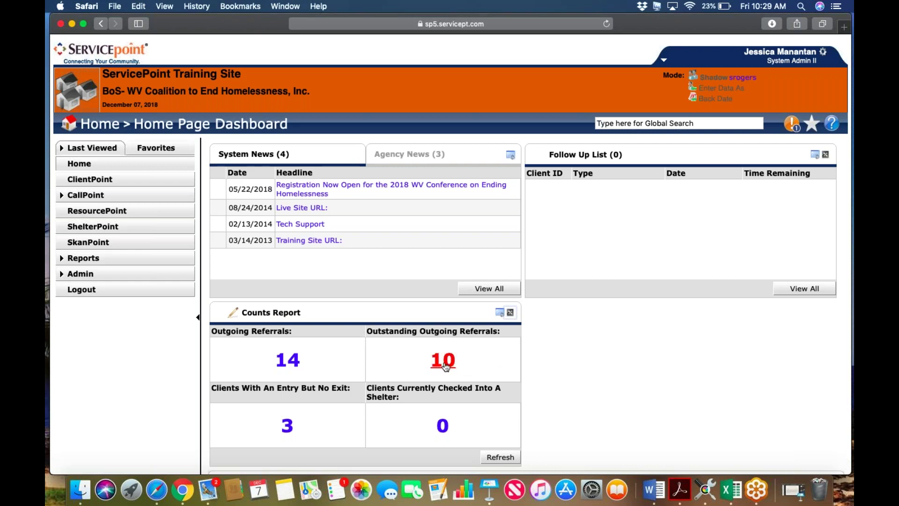
# - Remove the Counts Report dashlet from the home page dashboard and save the change
pyautogui.click(511, 312)
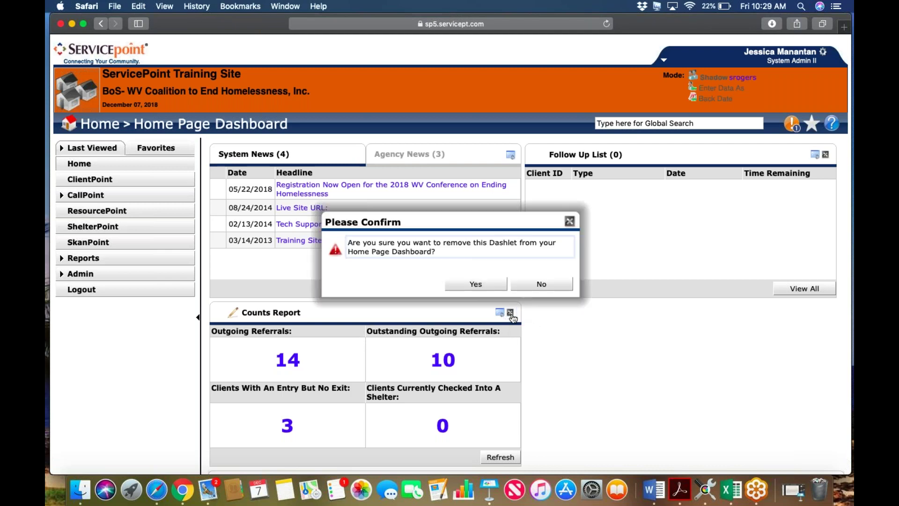
pyautogui.click(479, 286)
pyautogui.click(745, 150)
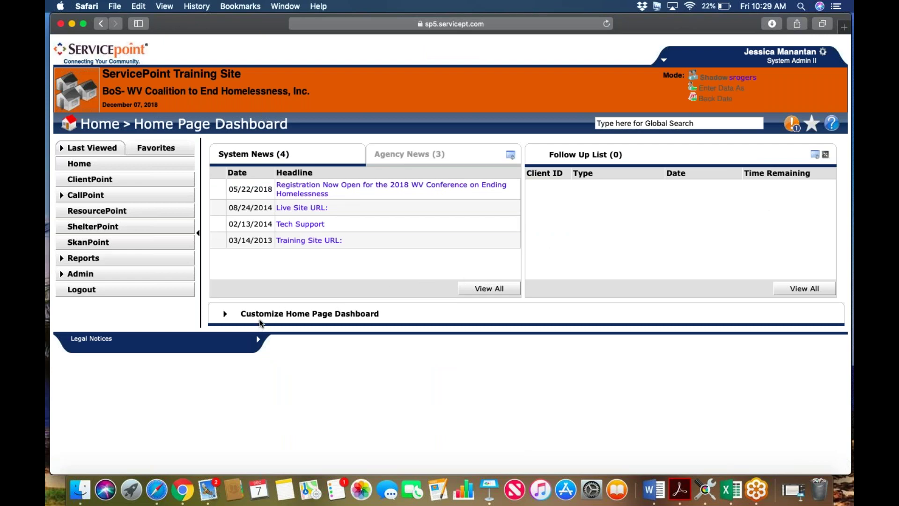
# - Add a new blank Counts Report dashlet to the home page dashboard and save the change
pyautogui.click(226, 315)
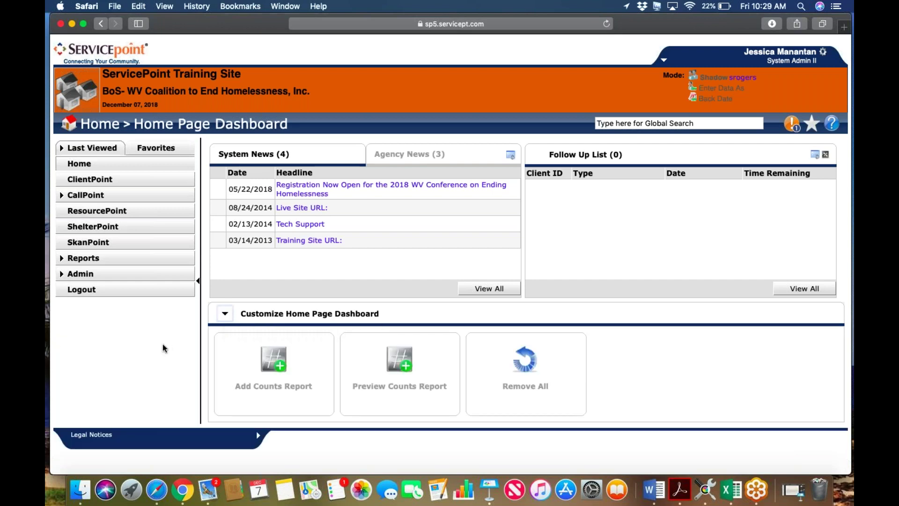
pyautogui.click(277, 404)
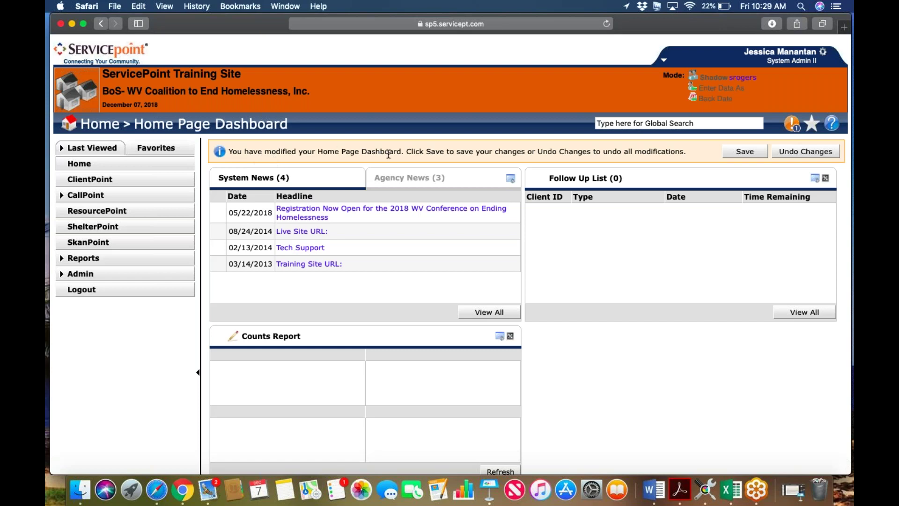
pyautogui.click(735, 157)
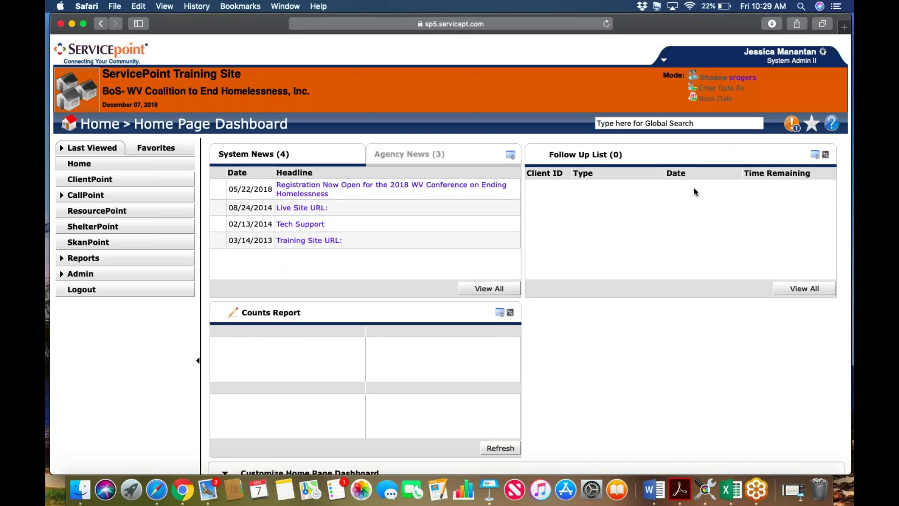
# - Set the Counts Report's Top-Left slot to Outstanding Outgoing Referrals with the date range All Dates
pyautogui.scroll(-3, 642, 255)
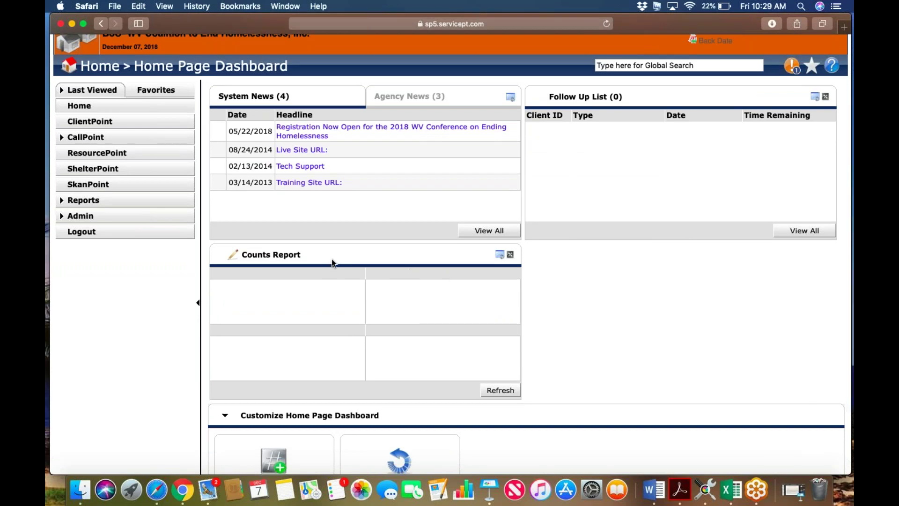
pyautogui.click(233, 257)
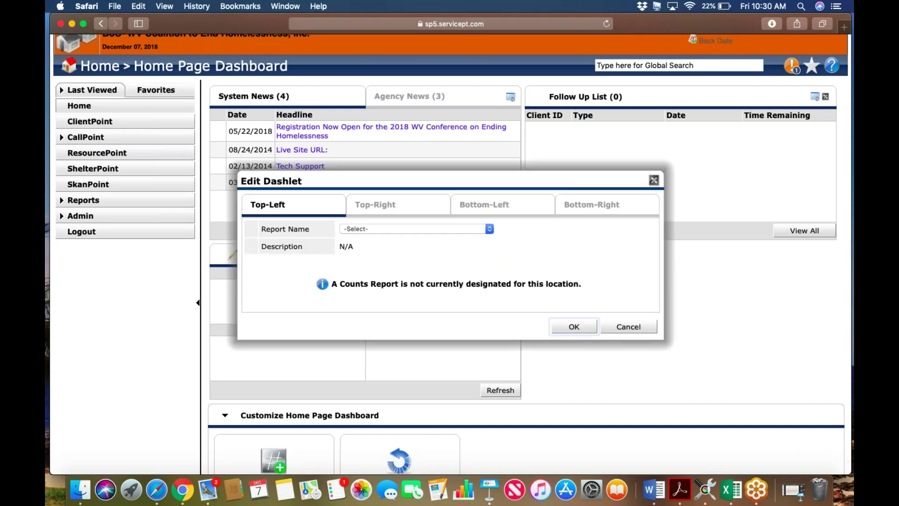
pyautogui.click(489, 229)
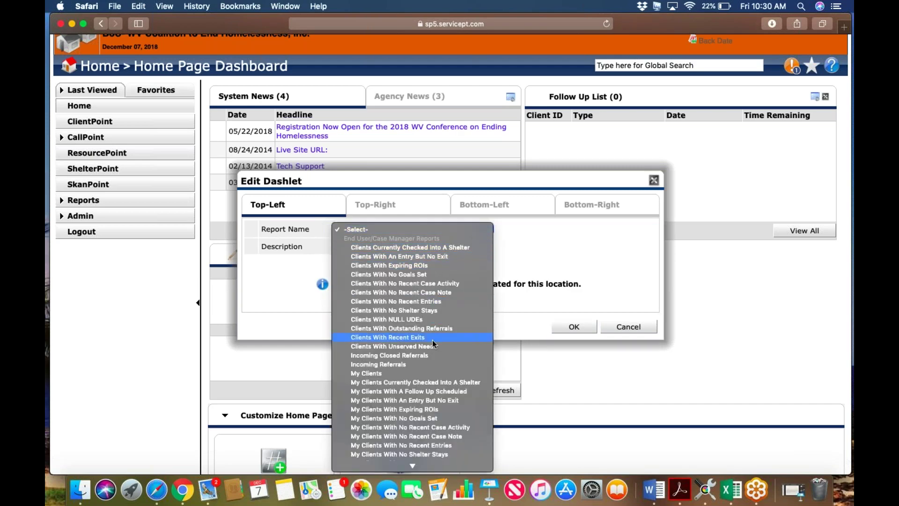
pyautogui.scroll(-3, 431, 339)
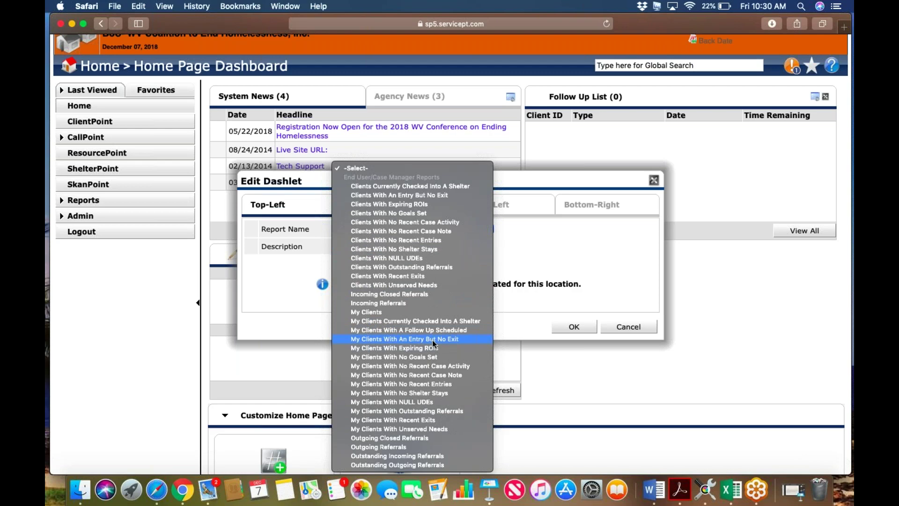
pyautogui.click(455, 465)
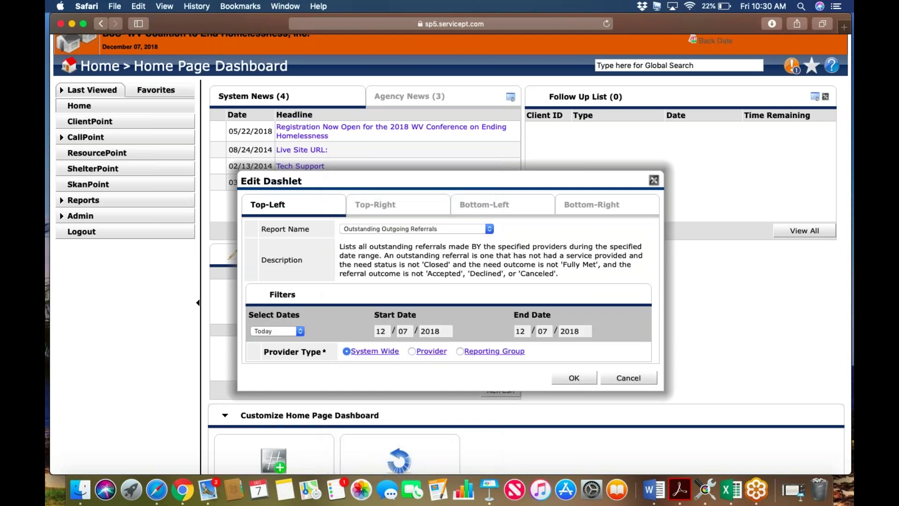
pyautogui.click(299, 332)
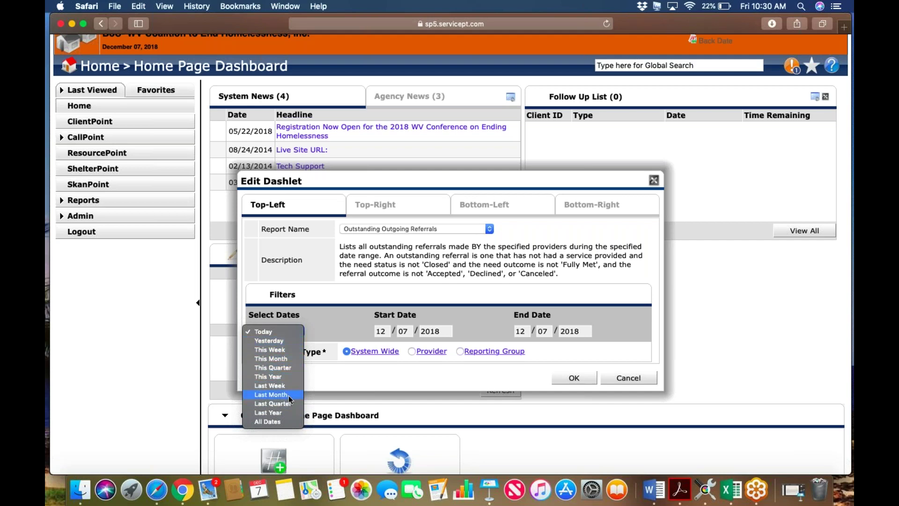
pyautogui.click(288, 422)
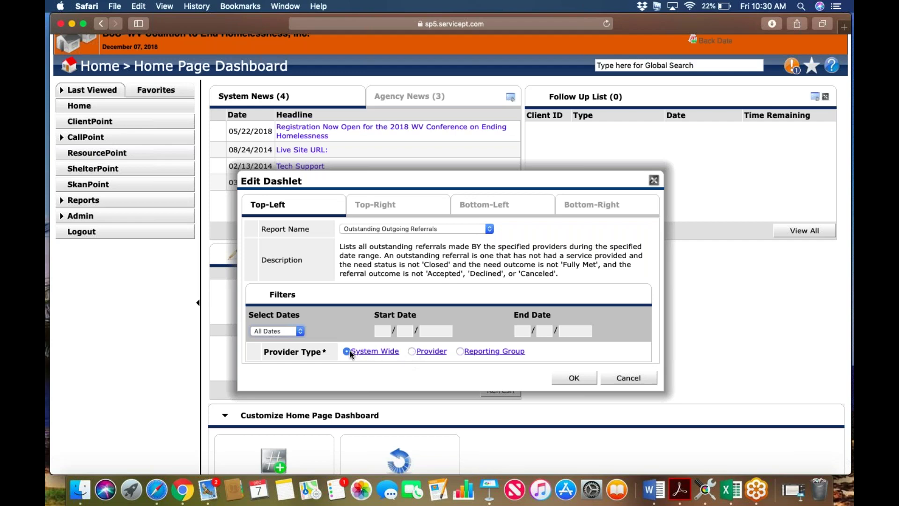
# - Filter the report by Provider, search for "coordinated", and choose BoS- WVCEH- Coordinated Intake 1- WV0118
pyautogui.click(412, 352)
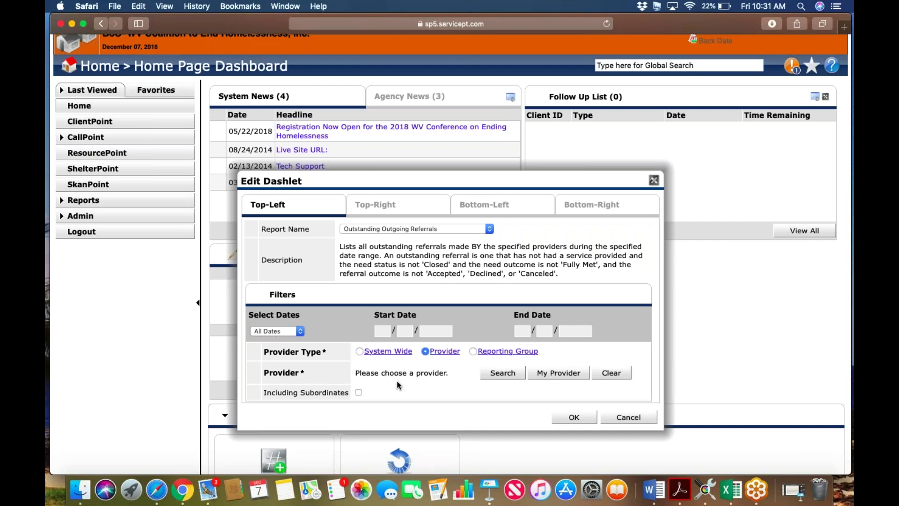
pyautogui.scroll(3, 454, 383)
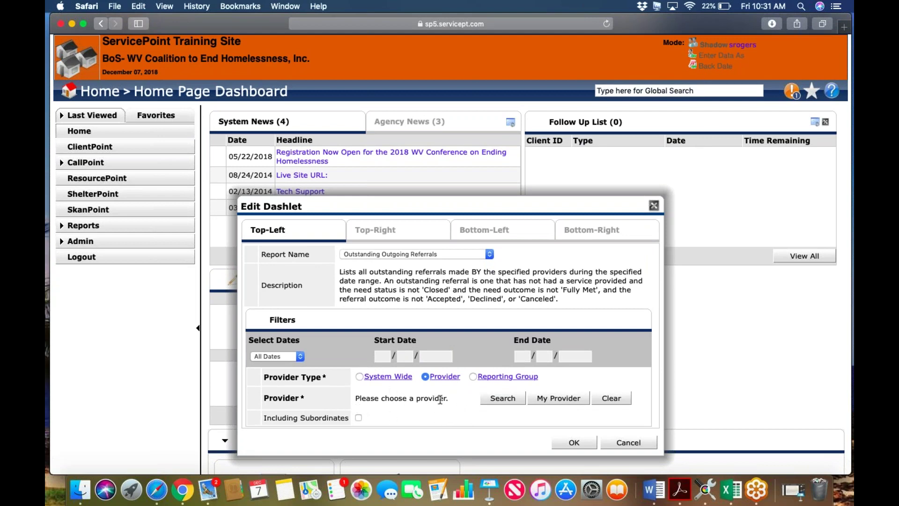
pyautogui.click(492, 402)
pyautogui.click(501, 400)
pyautogui.write('coordinated')
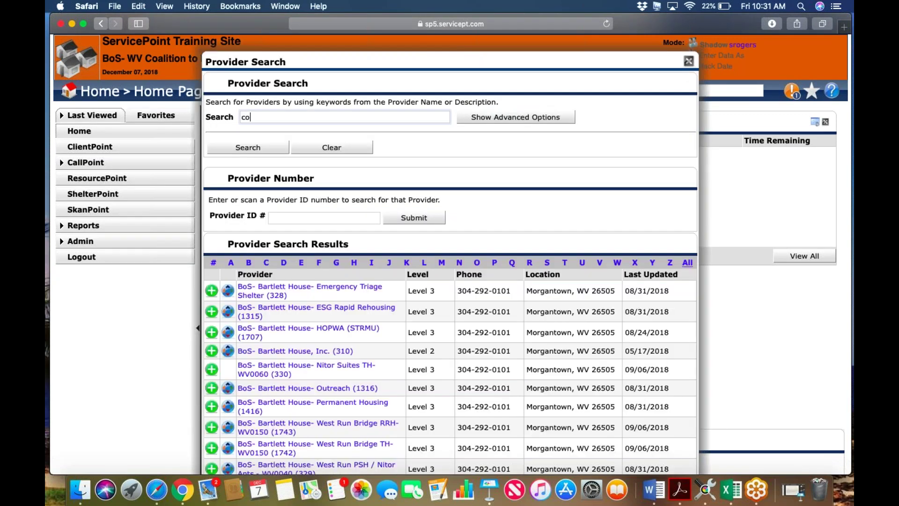
pyautogui.press('Return')
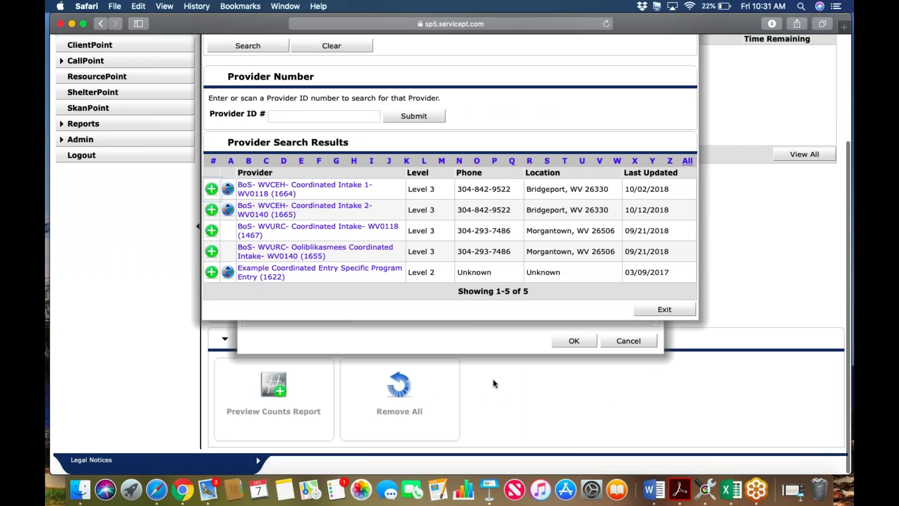
pyautogui.click(211, 189)
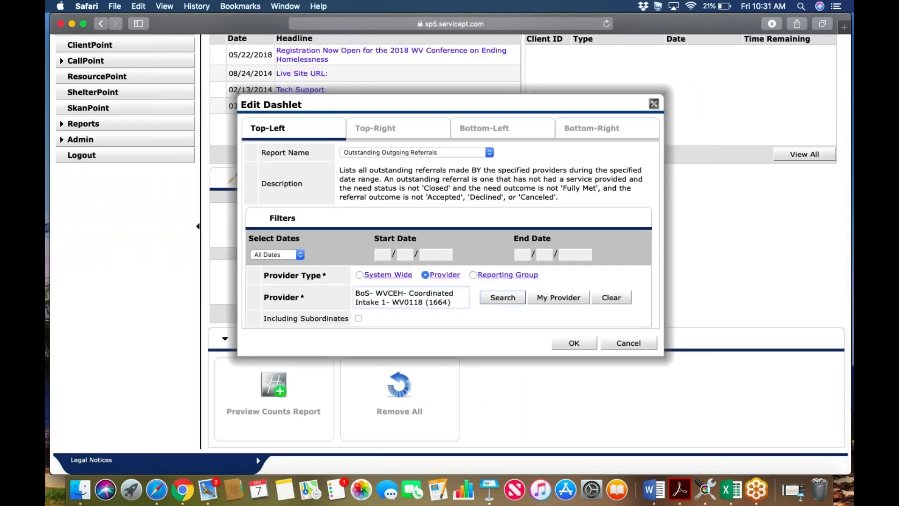
# - Search for "wv coalition" and change the report's provider to BoS- WV Coalition to End Homelessness, Inc
pyautogui.click(491, 302)
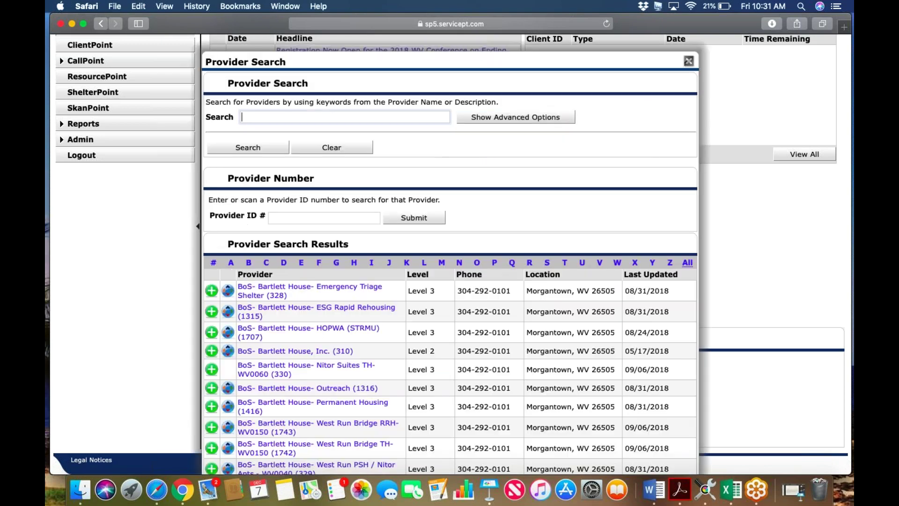
pyautogui.write('wv coal')
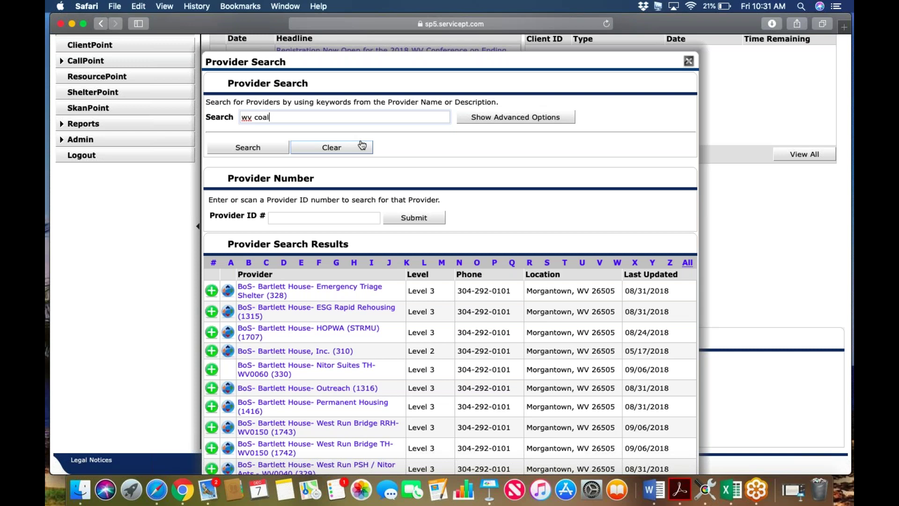
pyautogui.write('ition')
pyautogui.press('Return')
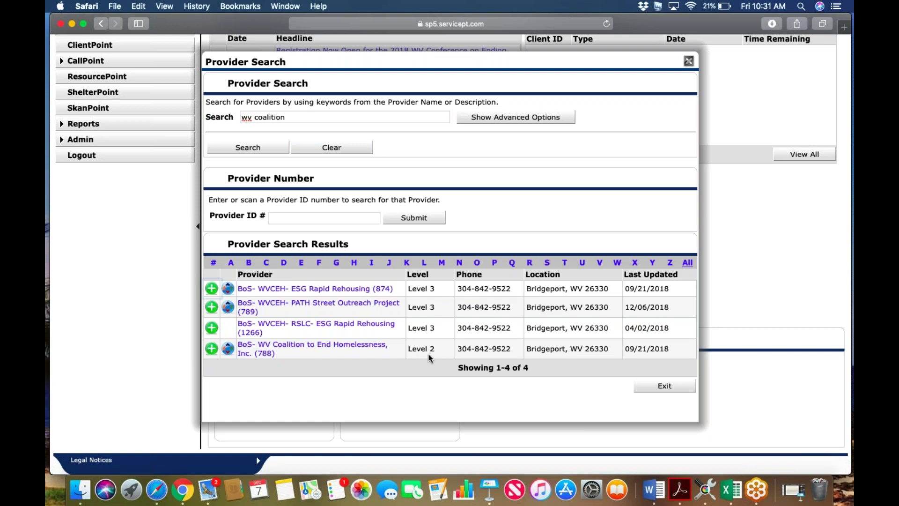
pyautogui.click(212, 349)
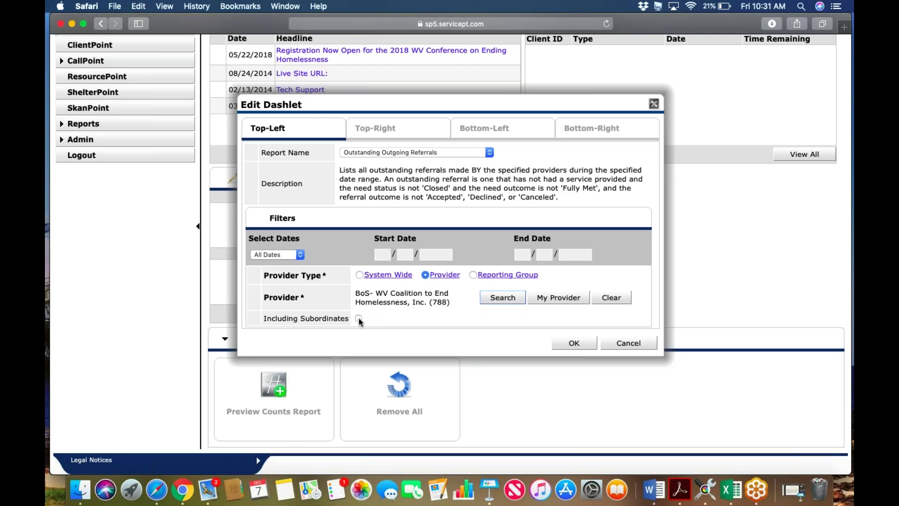
# - Search for "coordinated" again and set the report's provider back to BoS- WVCEH- Coordinated Intake 1- WV0118
pyautogui.click(501, 298)
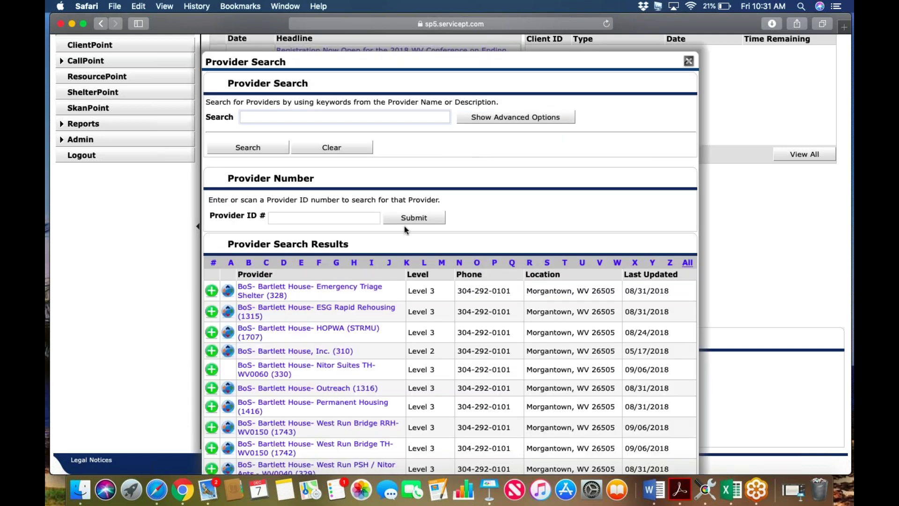
pyautogui.write('coordinated')
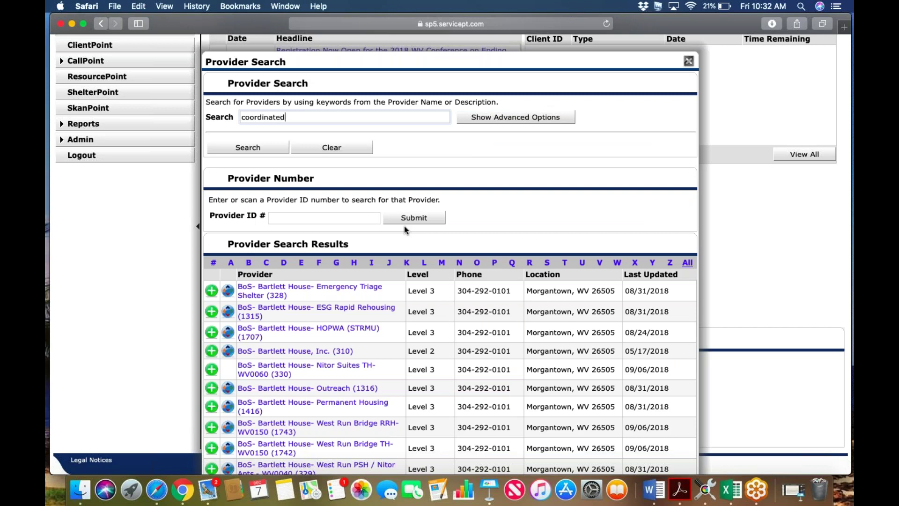
pyautogui.press('Return')
pyautogui.click(211, 290)
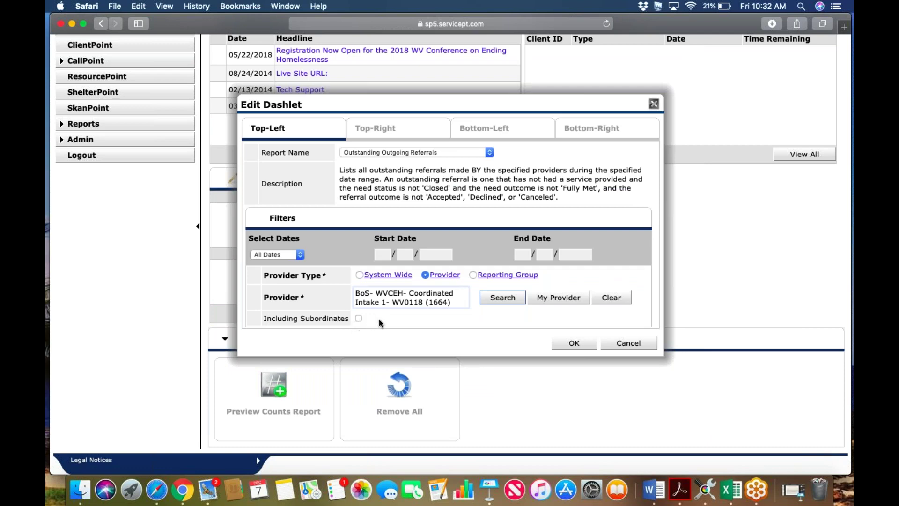
# - Apply the Counts Report settings and save the modified home page dashboard
pyautogui.click(575, 345)
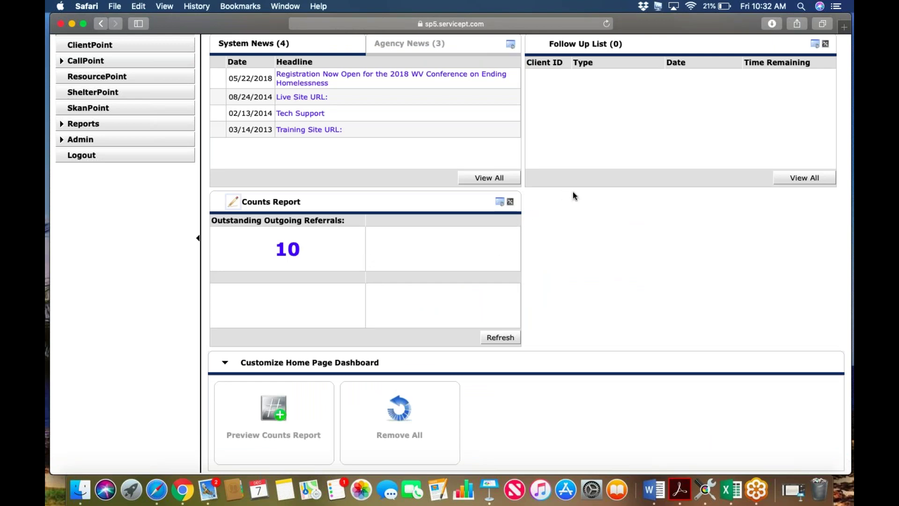
pyautogui.scroll(5, 573, 192)
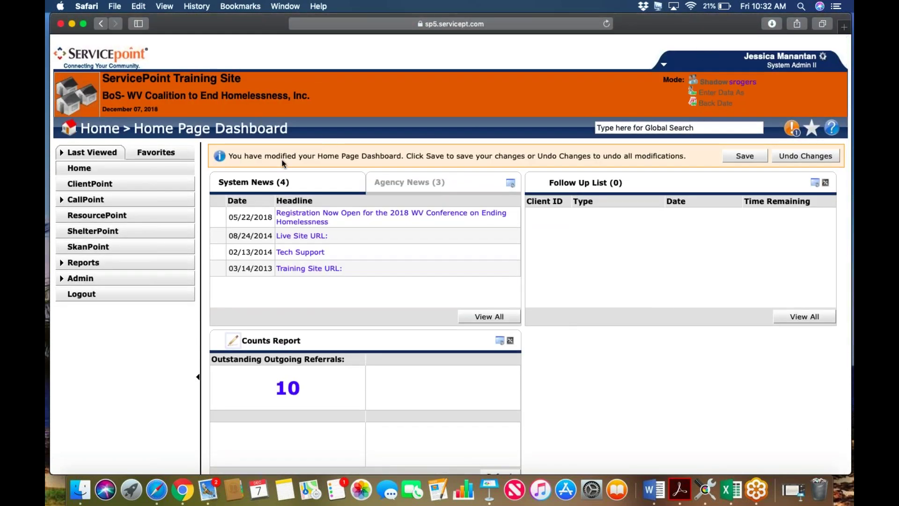
pyautogui.click(736, 159)
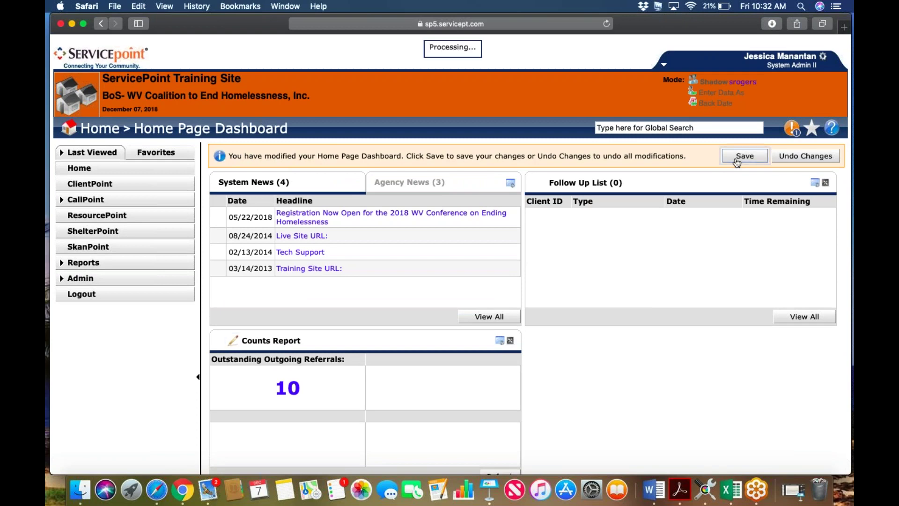
# - Switch shadow mode to the case manager at BoS- Raleigh Co. Community Action Assoc., Inc., found by first name, and enter data as BoS- RCCAA- ESG Rapid Rehousing
pyautogui.click(742, 84)
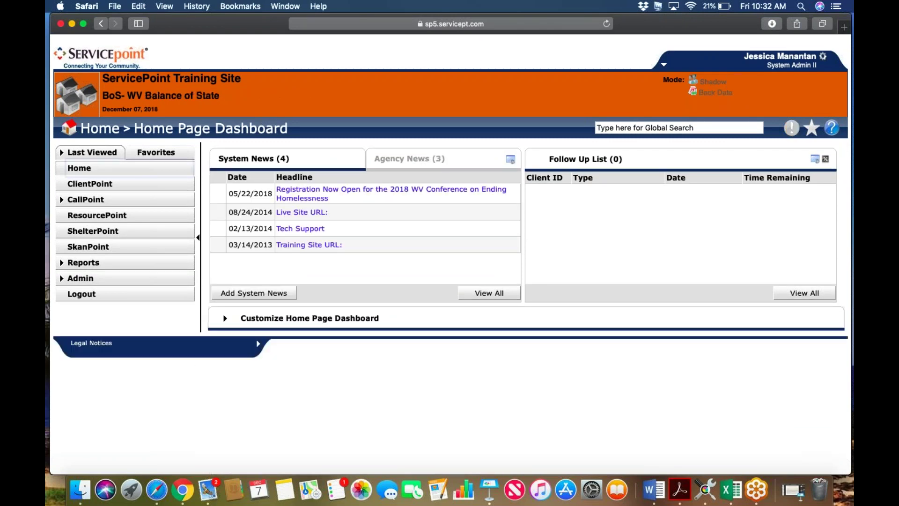
pyautogui.click(713, 82)
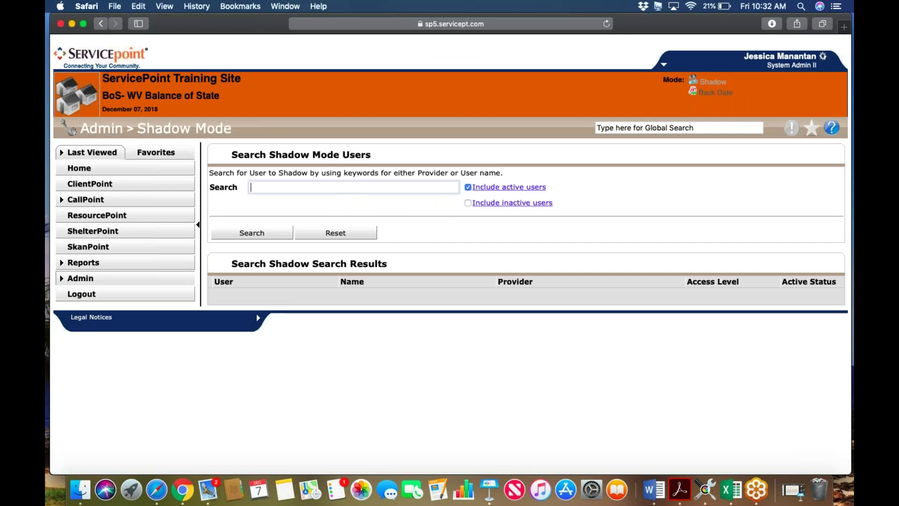
pyautogui.write('brittany')
pyautogui.press('Return')
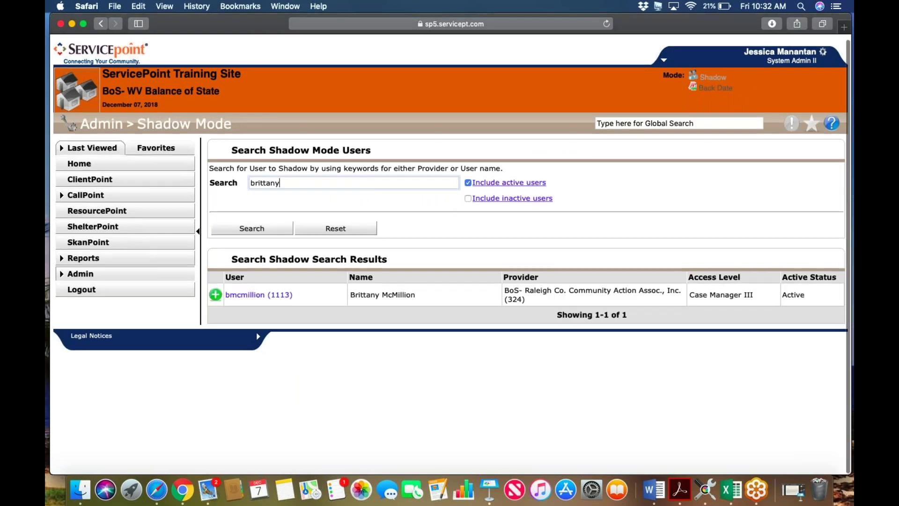
pyautogui.click(215, 295)
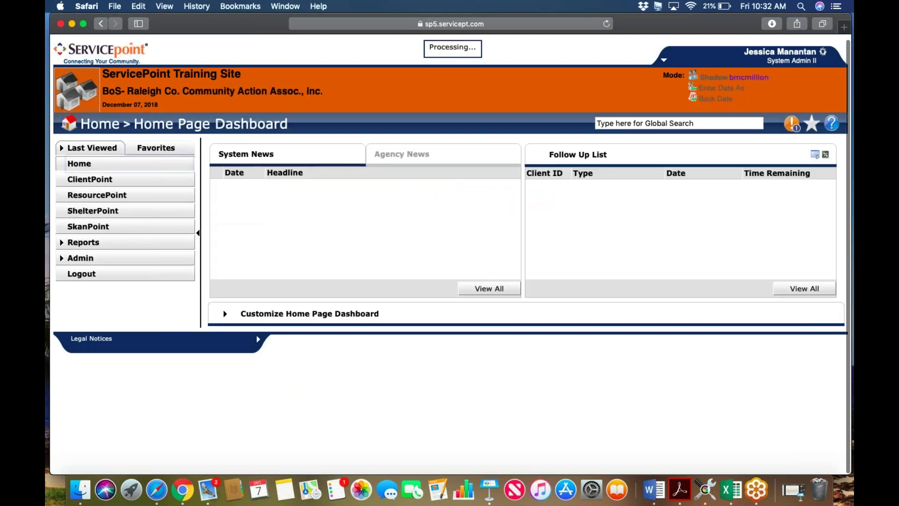
pyautogui.click(718, 91)
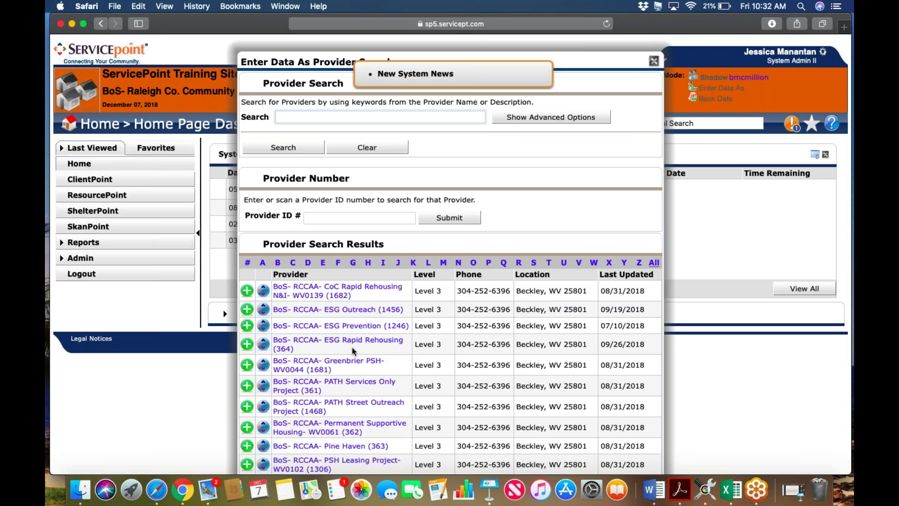
pyautogui.click(247, 344)
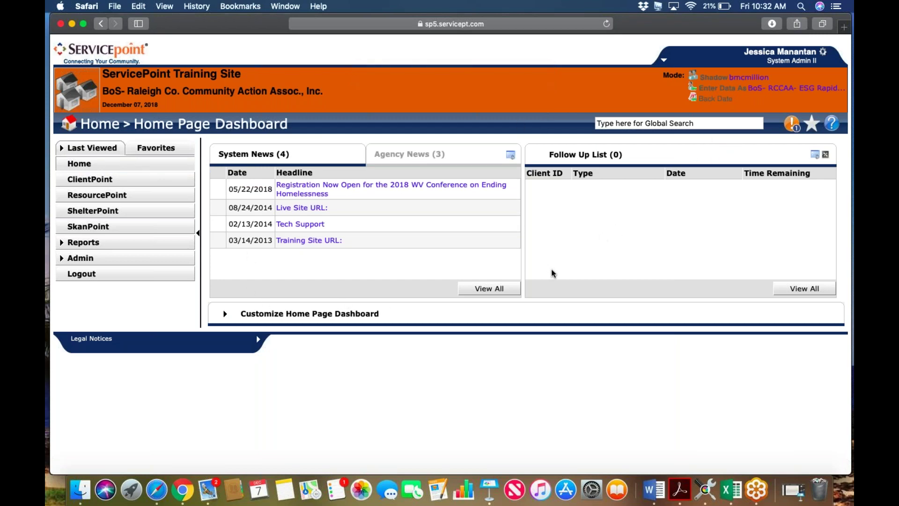
# - Add a Counts Report dashlet to the home page dashboard and save the modified dashboard
pyautogui.click(225, 317)
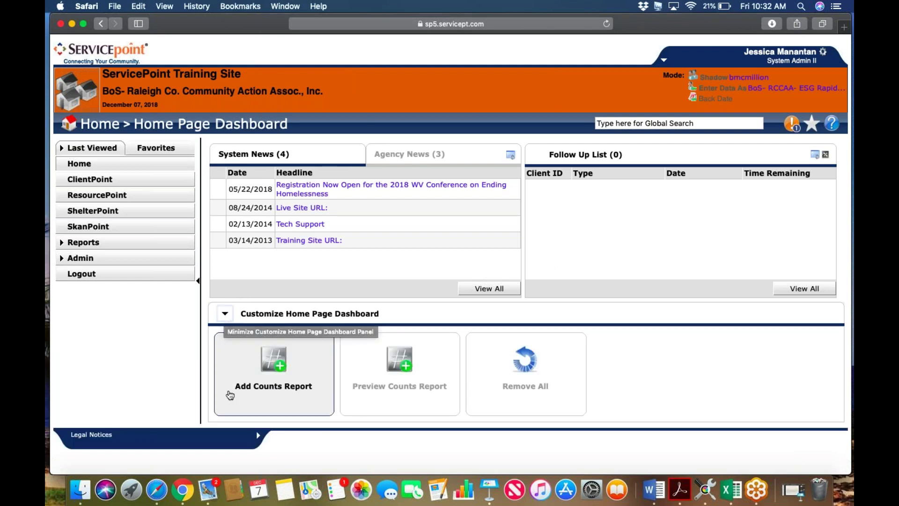
pyautogui.click(281, 402)
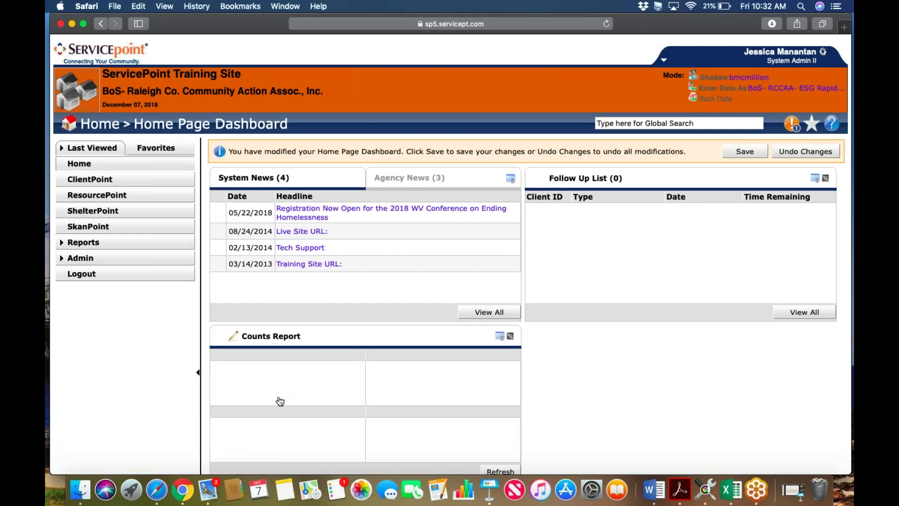
pyautogui.click(745, 151)
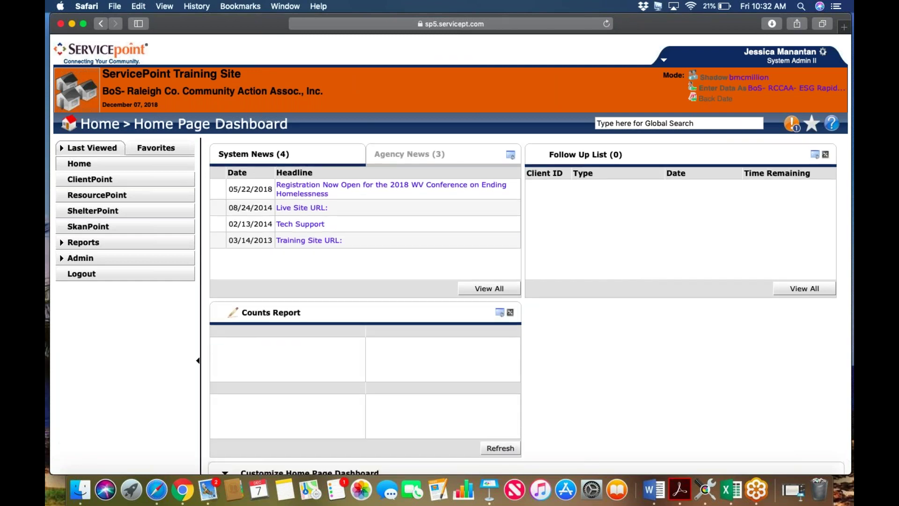
# - Set the dashlet's Top-Left report to Outstanding Incoming Referrals for All Dates and provider BoS- RCCAA- ESG Rapid Rehousing, and save the dashboard
pyautogui.scroll(-3, 664, 231)
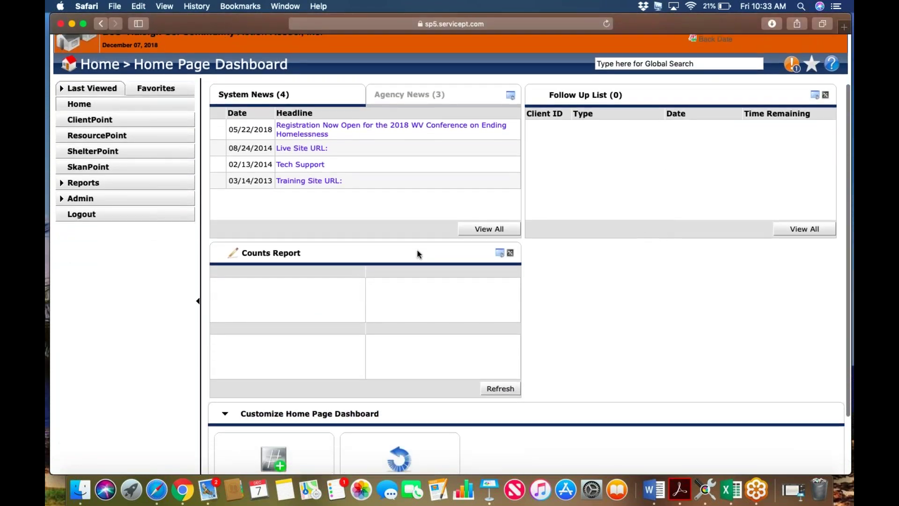
pyautogui.click(232, 253)
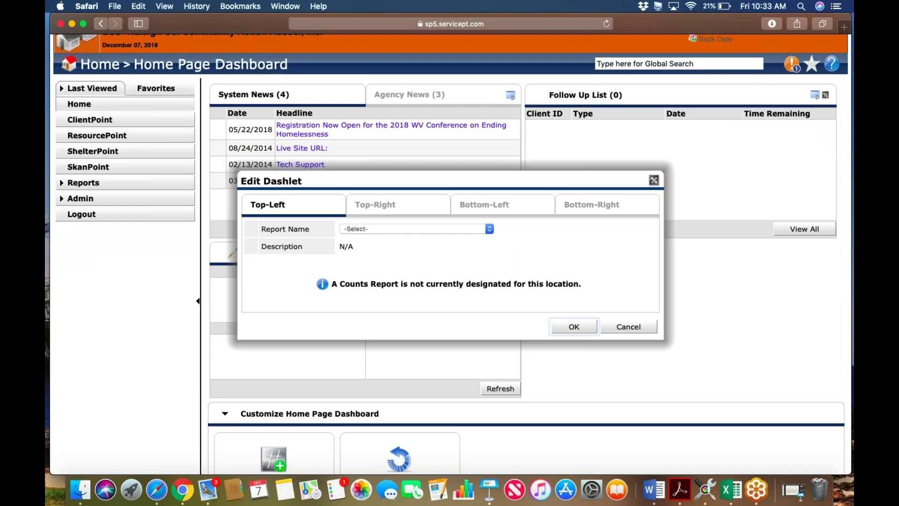
pyautogui.click(393, 229)
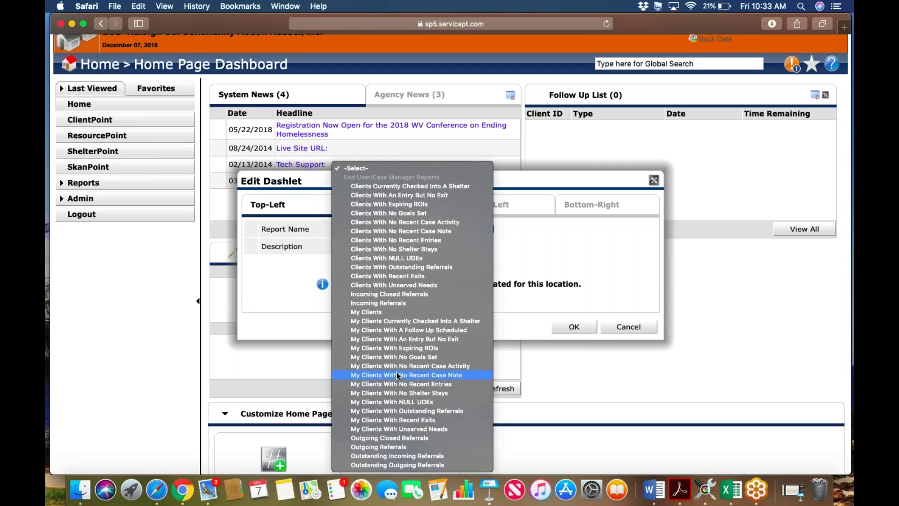
pyautogui.click(432, 456)
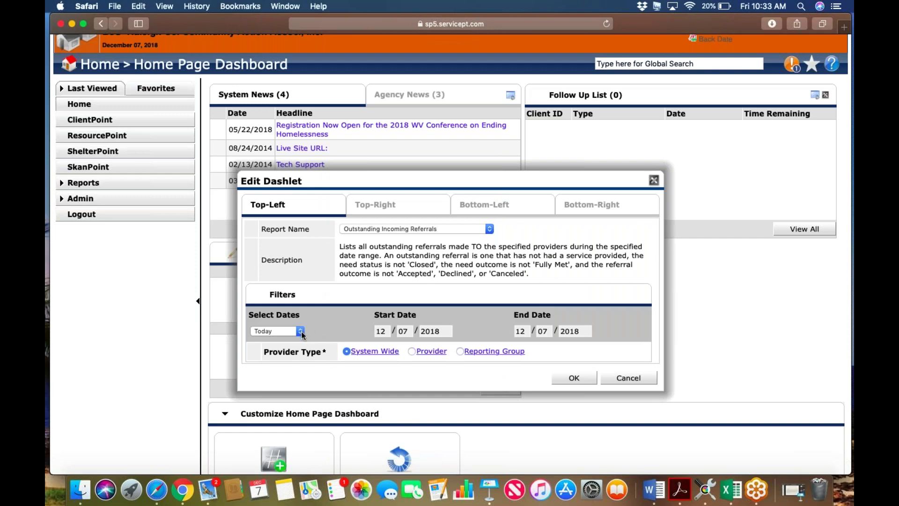
pyautogui.click(301, 331)
pyautogui.click(284, 422)
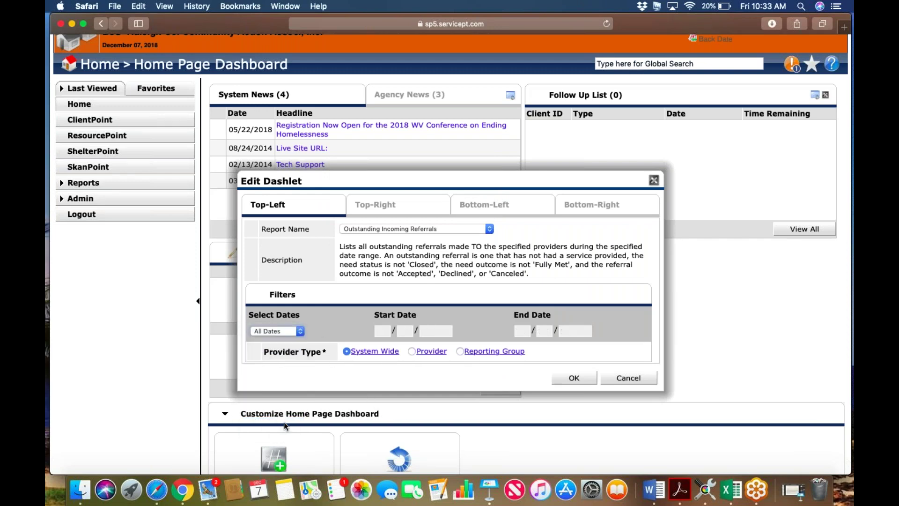
pyautogui.click(421, 351)
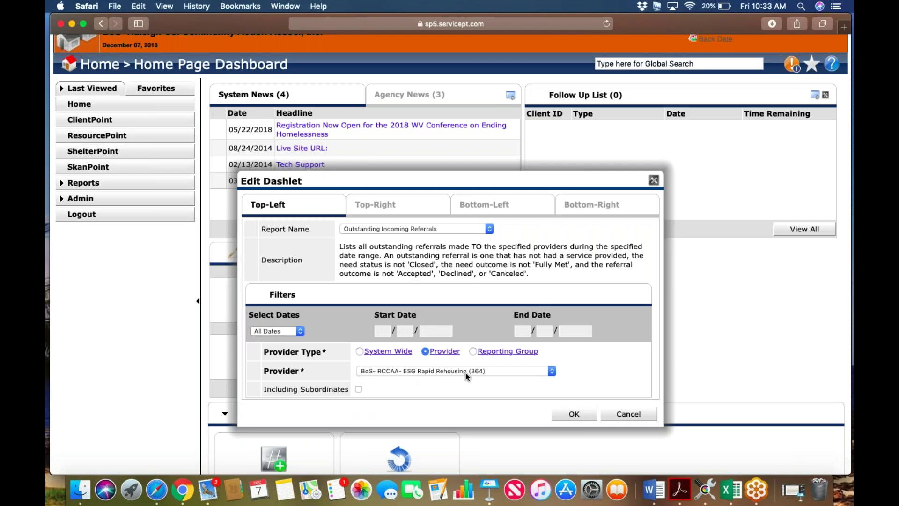
pyautogui.click(574, 415)
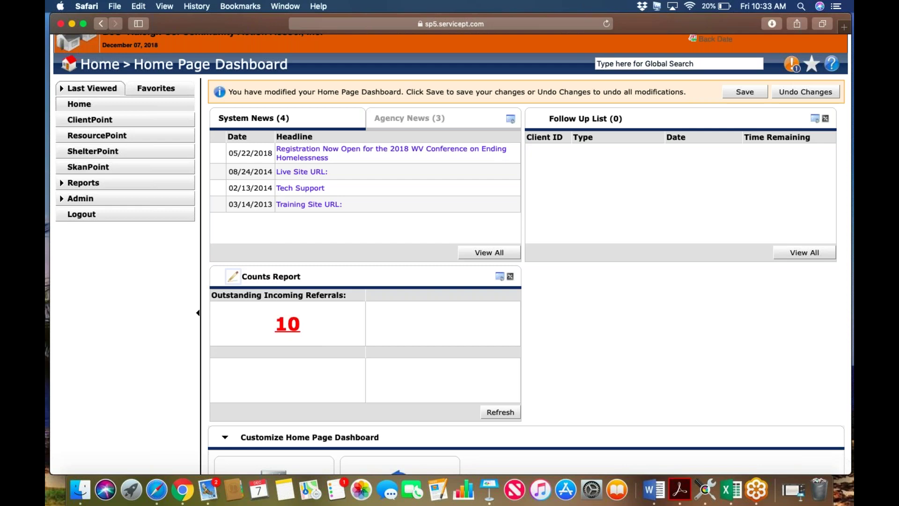
pyautogui.click(742, 96)
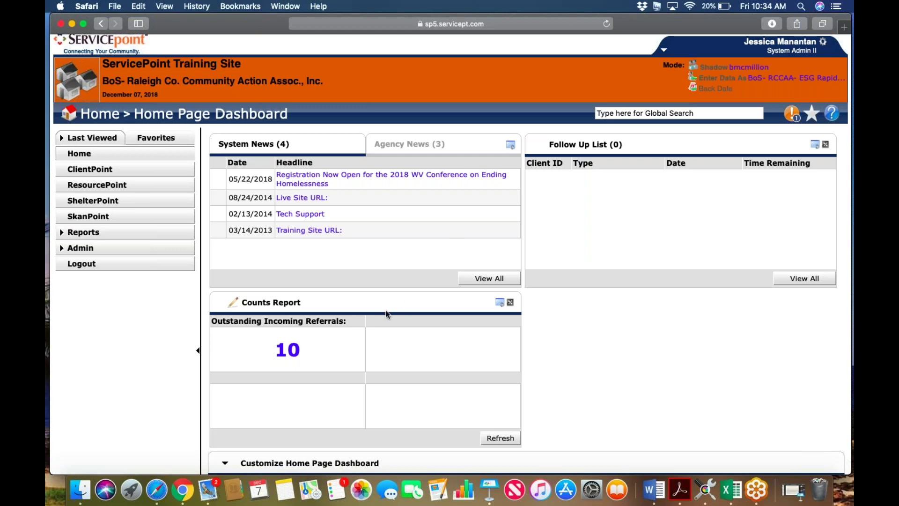
# - View the details behind the Outstanding Incoming Referrals count and open the profile of the first listed client
pyautogui.click(288, 358)
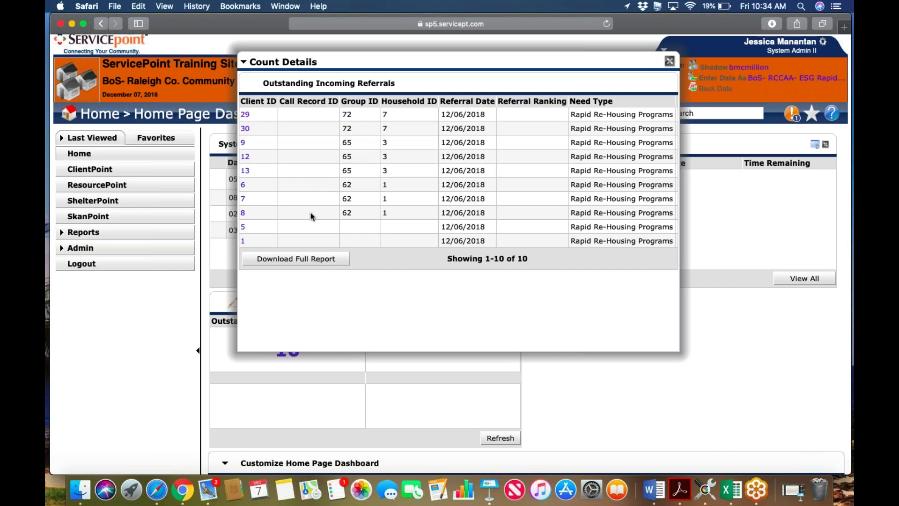
pyautogui.click(245, 115)
pyautogui.scroll(-4, 425, 148)
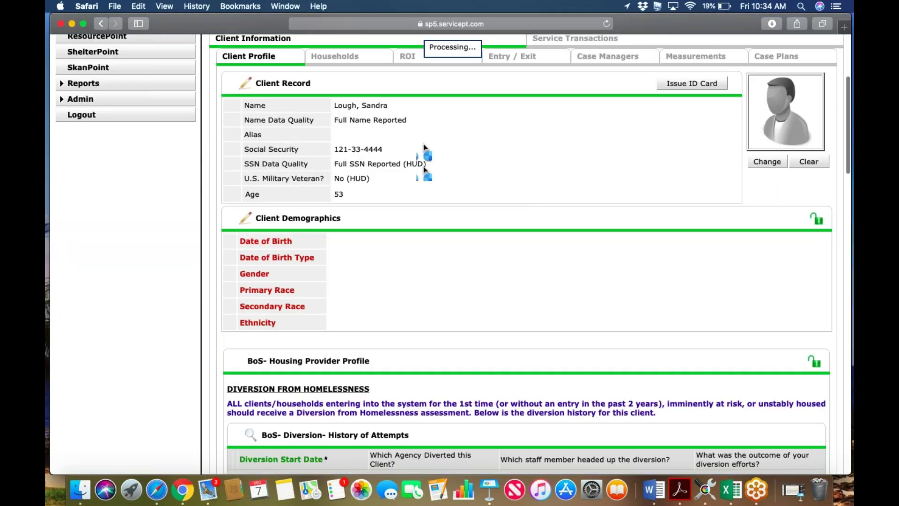
pyautogui.scroll(5, 425, 149)
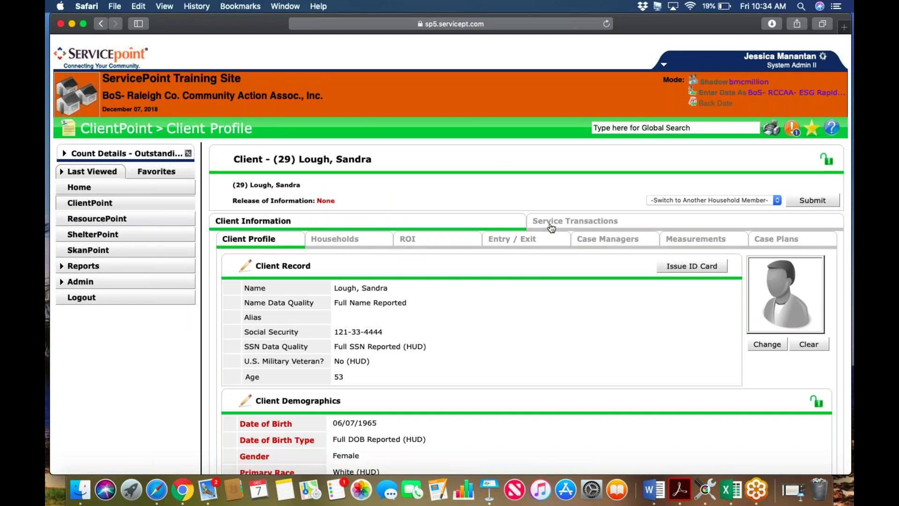
# - Open the client's referral to BoS- RCCAA- ESG Rapid Rehousing for editing from the service history, and review its household members and referral data
pyautogui.click(592, 224)
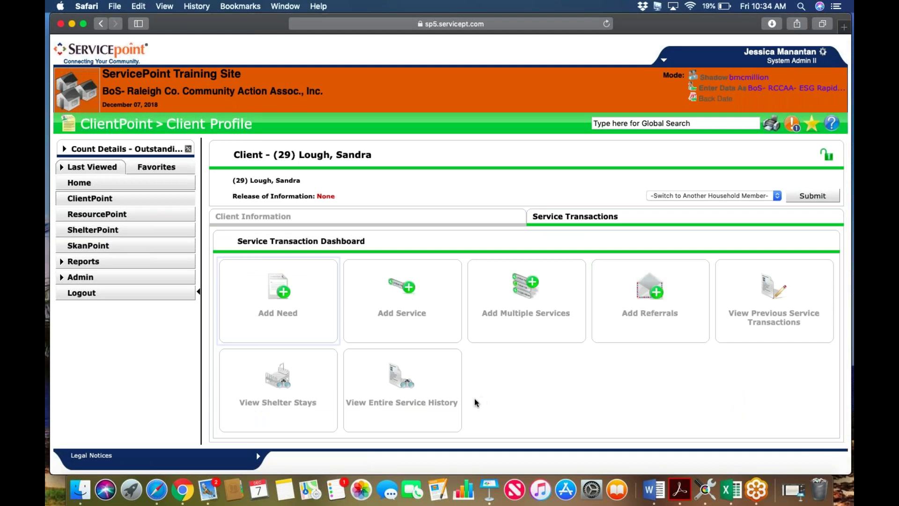
pyautogui.click(416, 419)
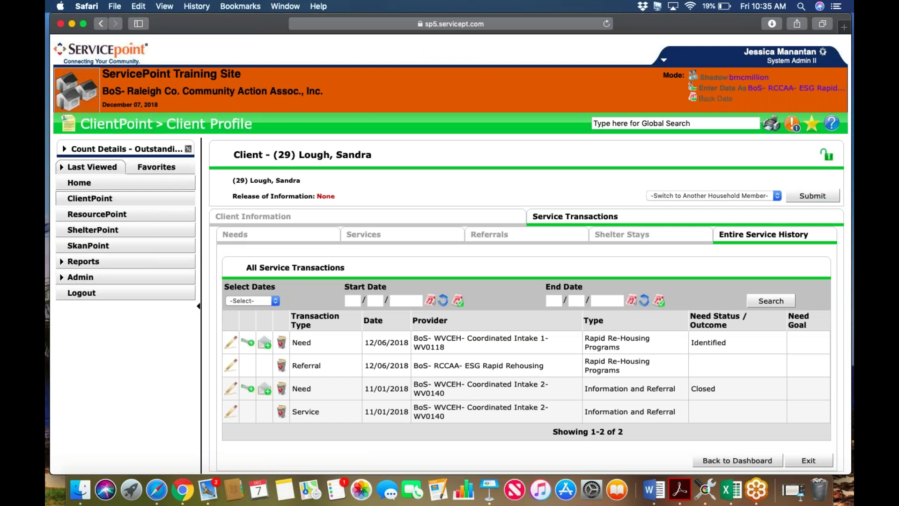
pyautogui.click(502, 241)
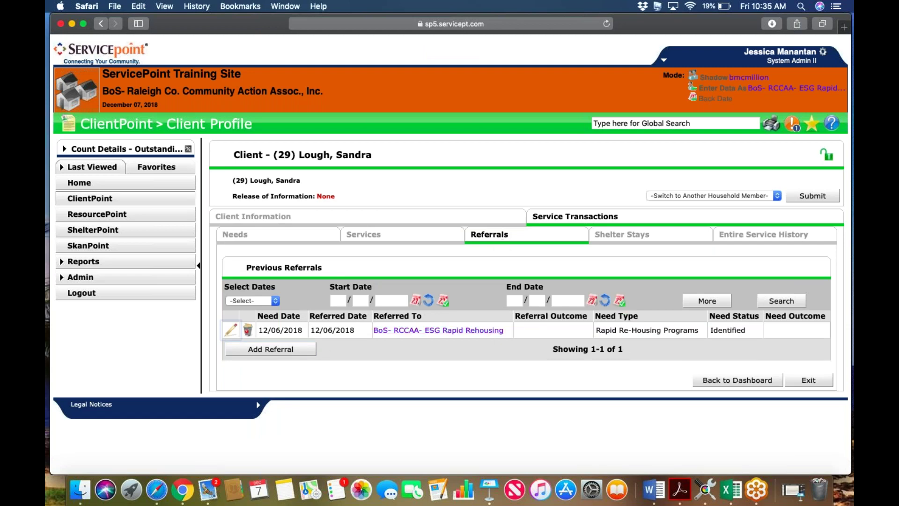
pyautogui.click(232, 332)
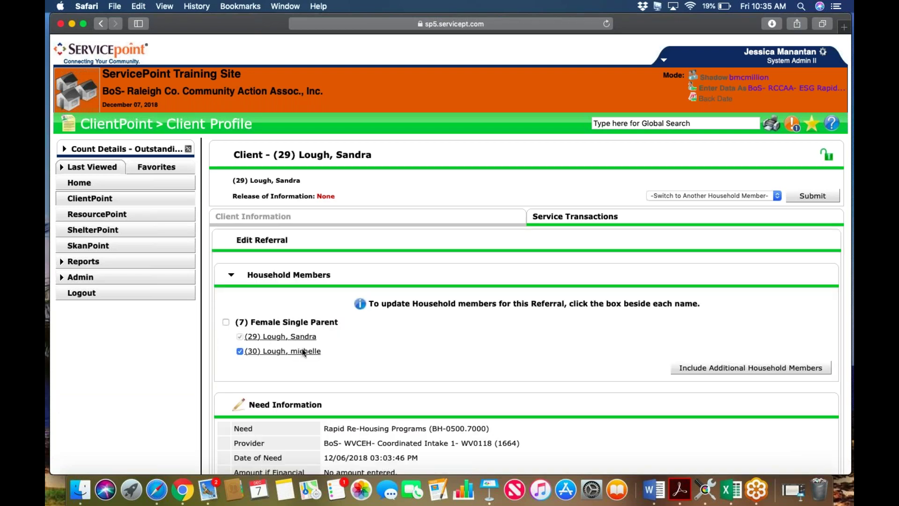
pyautogui.scroll(-2, 304, 352)
pyautogui.scroll(-2, 304, 351)
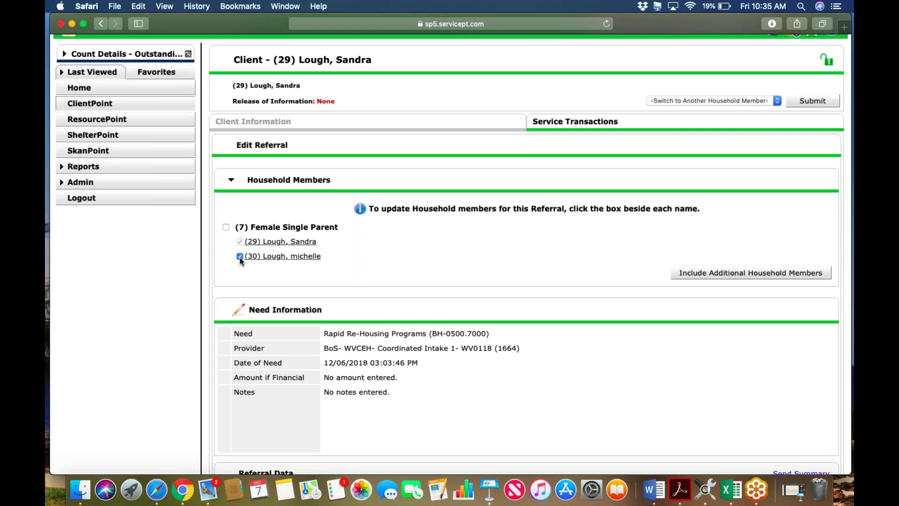
pyautogui.scroll(-4, 293, 287)
pyautogui.scroll(-5, 295, 287)
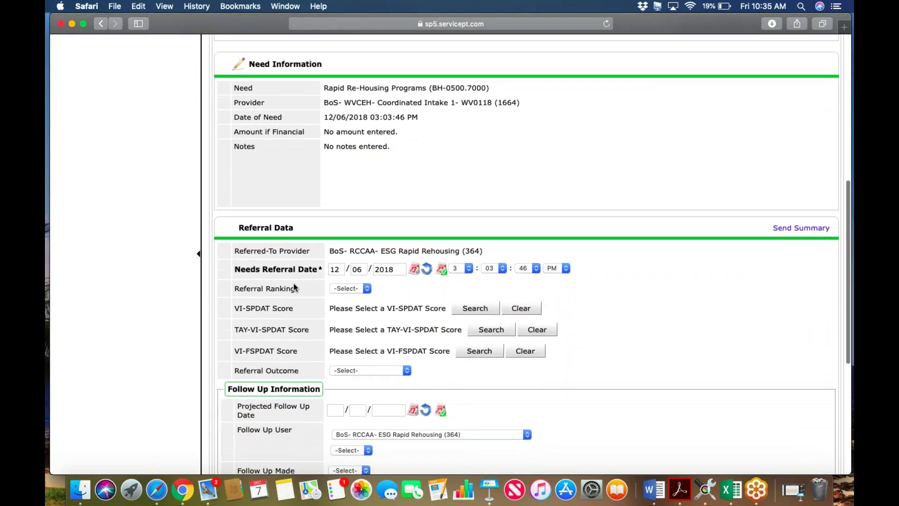
pyautogui.scroll(-1, 294, 288)
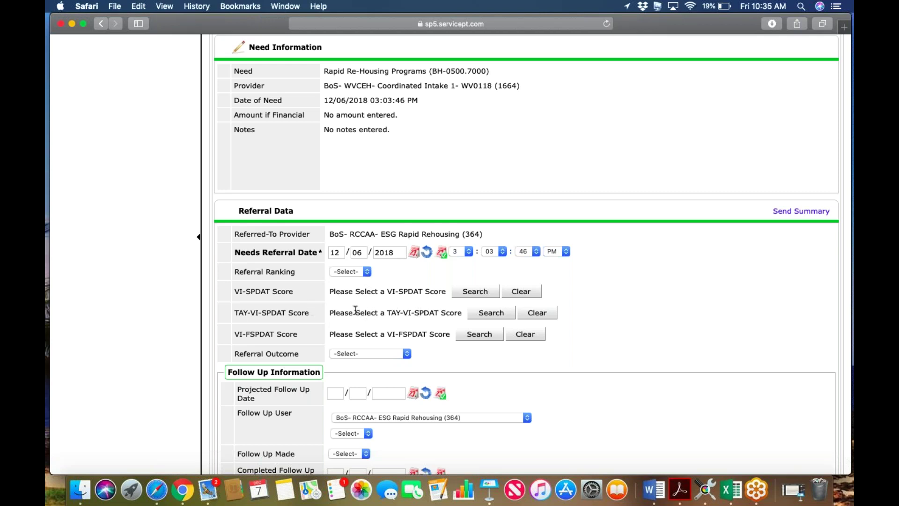
pyautogui.scroll(-1, 355, 311)
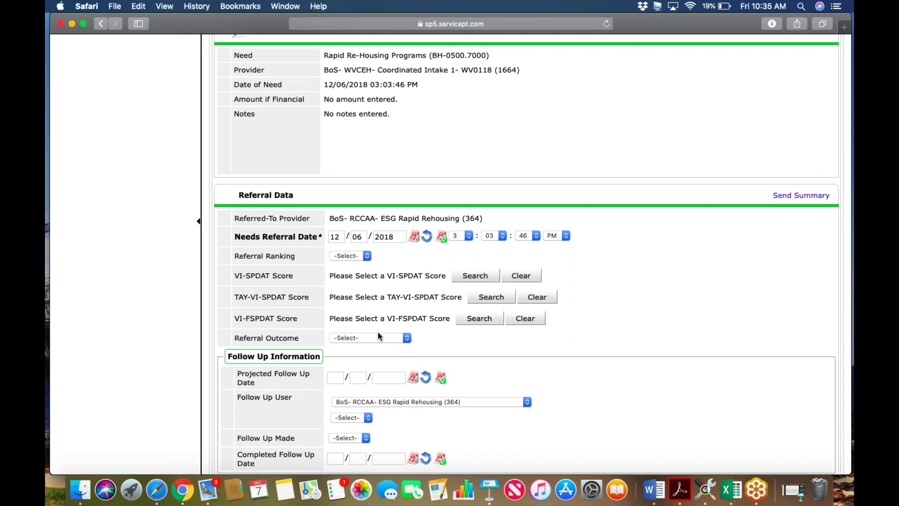
# - Try the referral outcomes Accepted, Accepted on Wait List and Declined, and examine the available reasons for declining
pyautogui.click(407, 338)
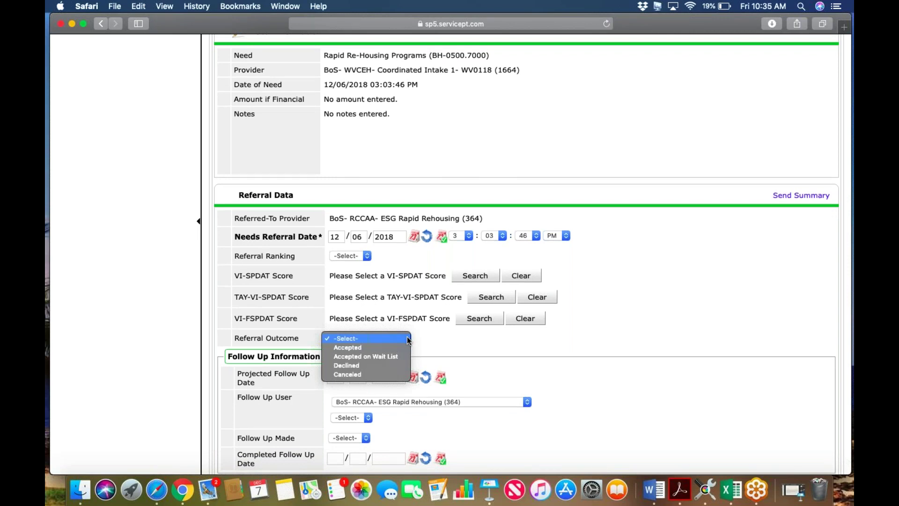
pyautogui.click(396, 346)
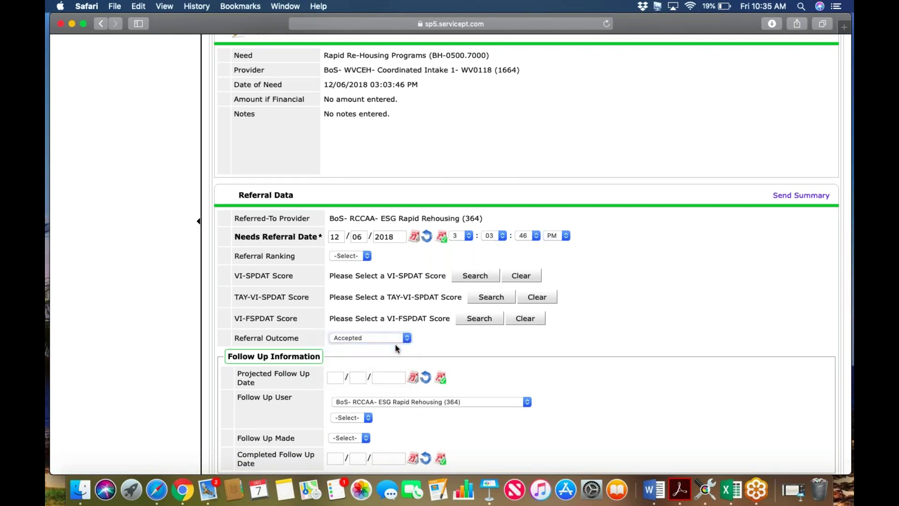
pyautogui.click(396, 338)
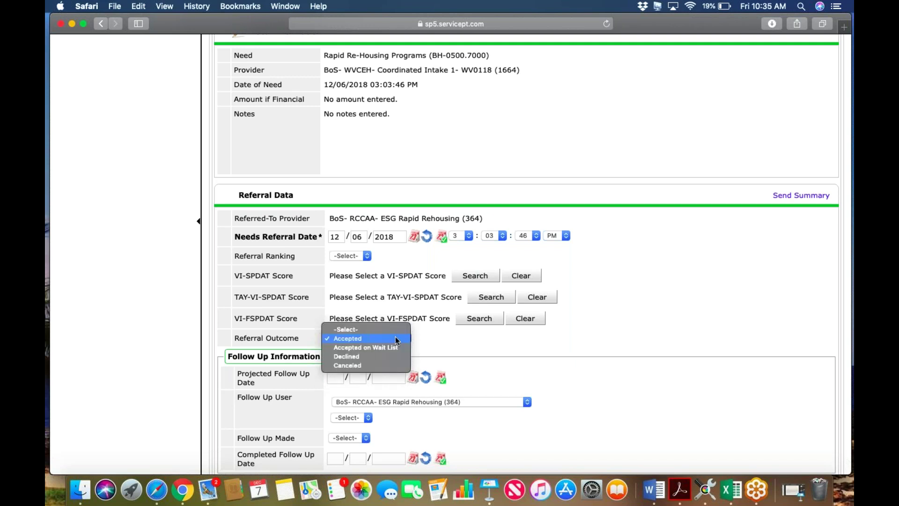
pyautogui.click(392, 347)
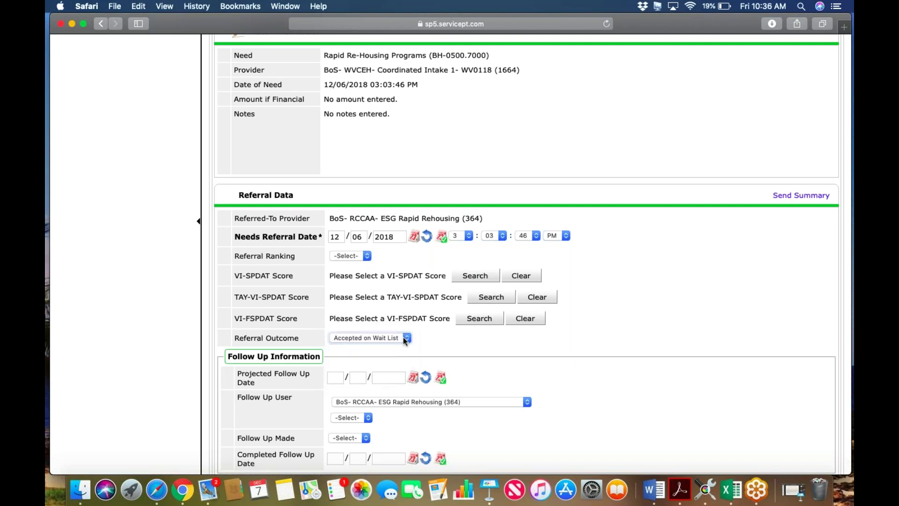
pyautogui.click(403, 338)
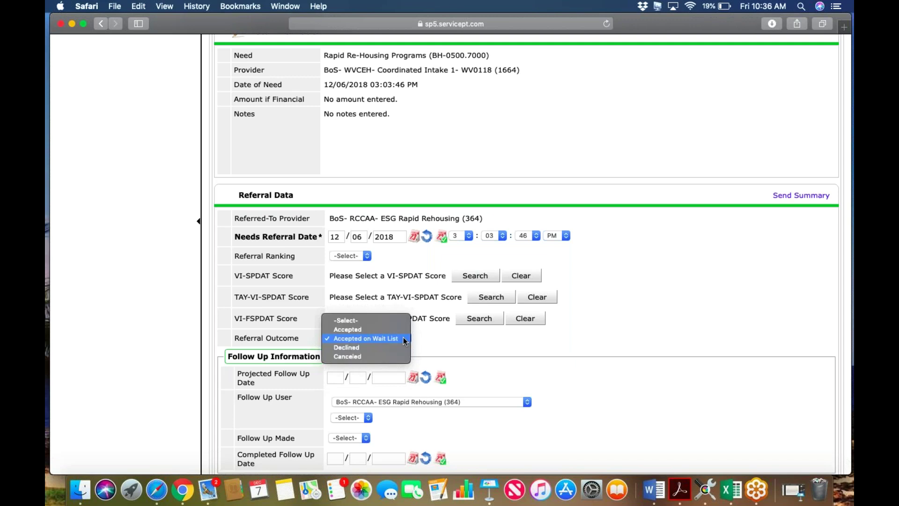
pyautogui.click(379, 348)
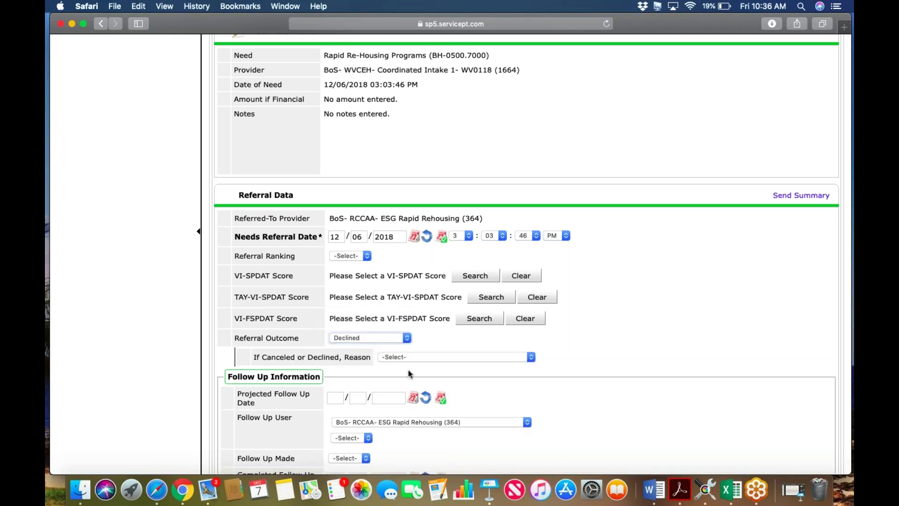
pyautogui.click(531, 358)
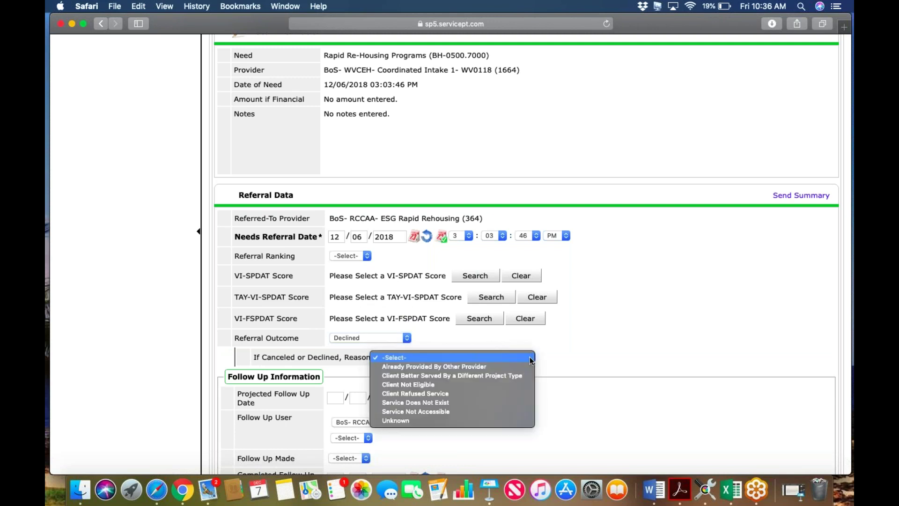
pyautogui.click(406, 338)
# - Try the referral outcome Canceled and examine the available reasons for canceling
pyautogui.click(407, 338)
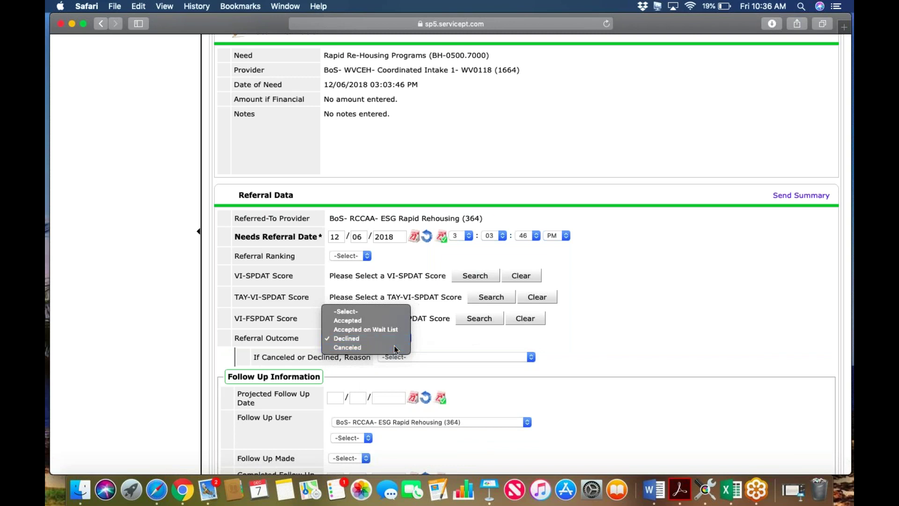
pyautogui.click(394, 346)
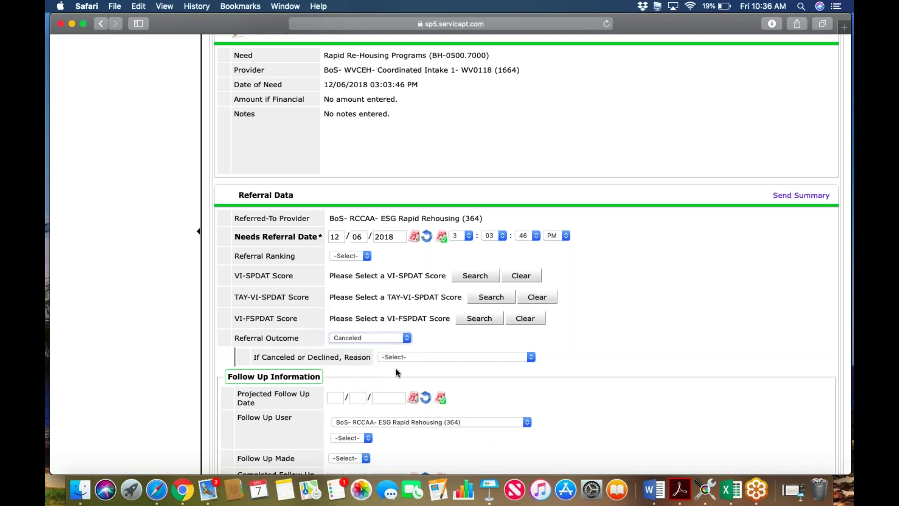
pyautogui.click(407, 339)
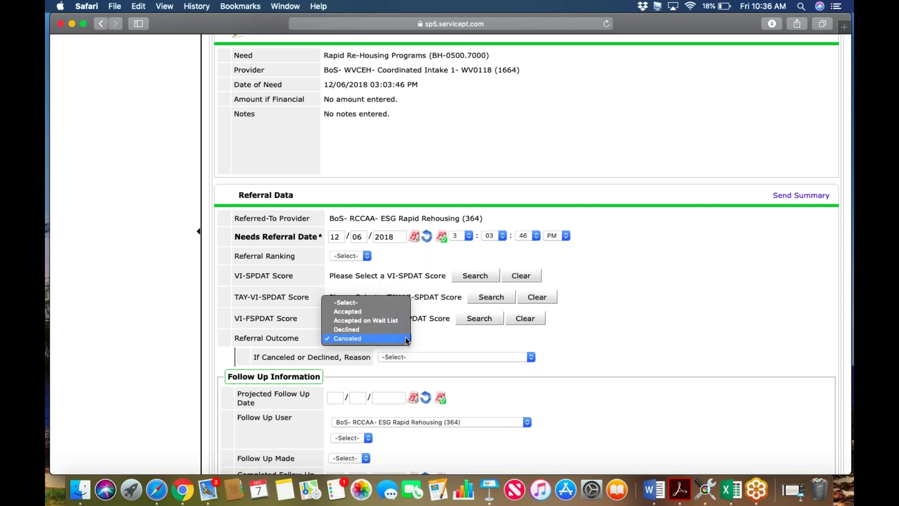
pyautogui.click(406, 340)
pyautogui.click(407, 339)
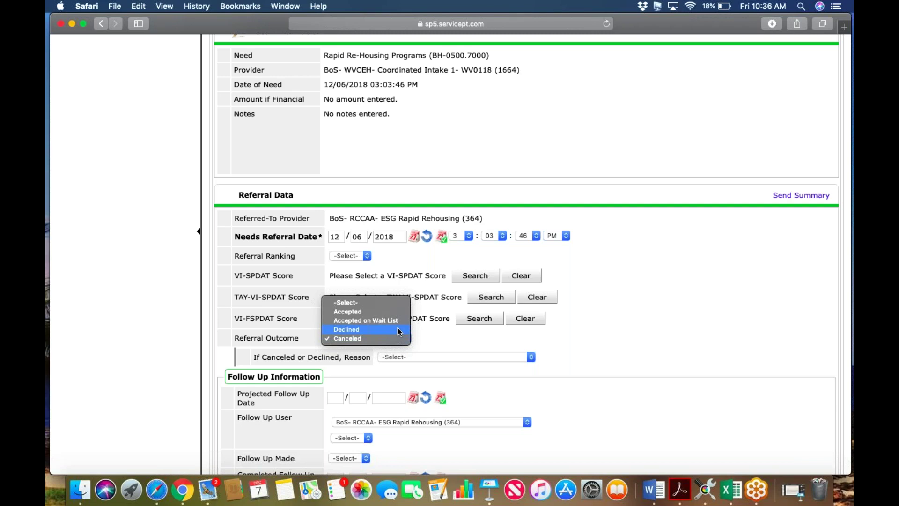
pyautogui.click(371, 339)
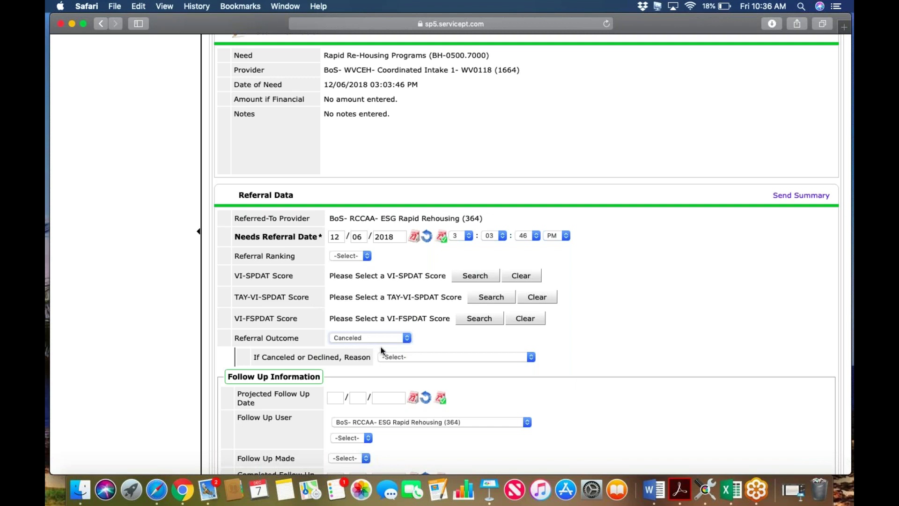
pyautogui.click(532, 359)
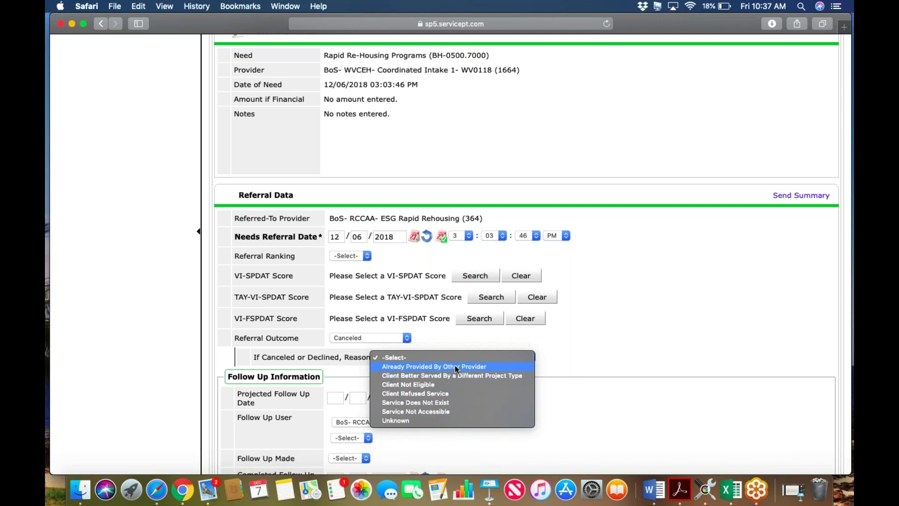
pyautogui.click(558, 346)
# - Set the referral outcome to Accepted, with need status Closed and outcome of need Fully Met
pyautogui.click(407, 338)
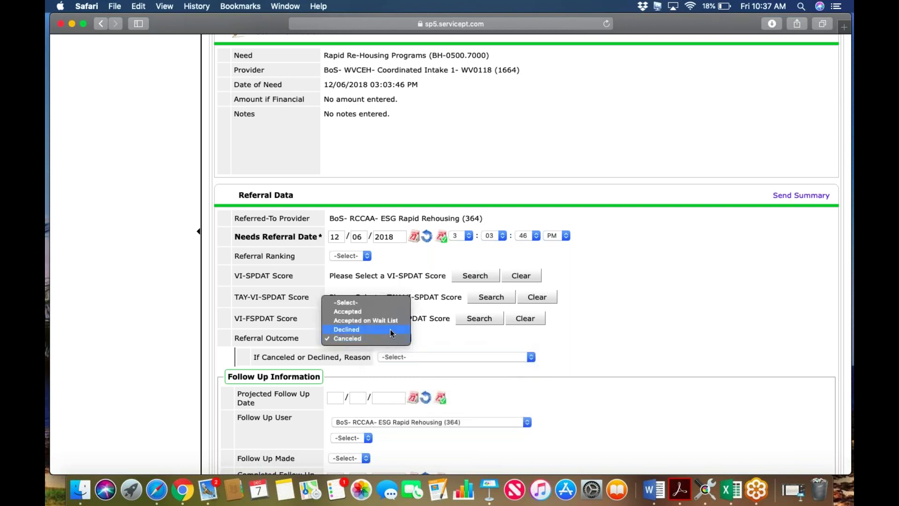
pyautogui.click(382, 309)
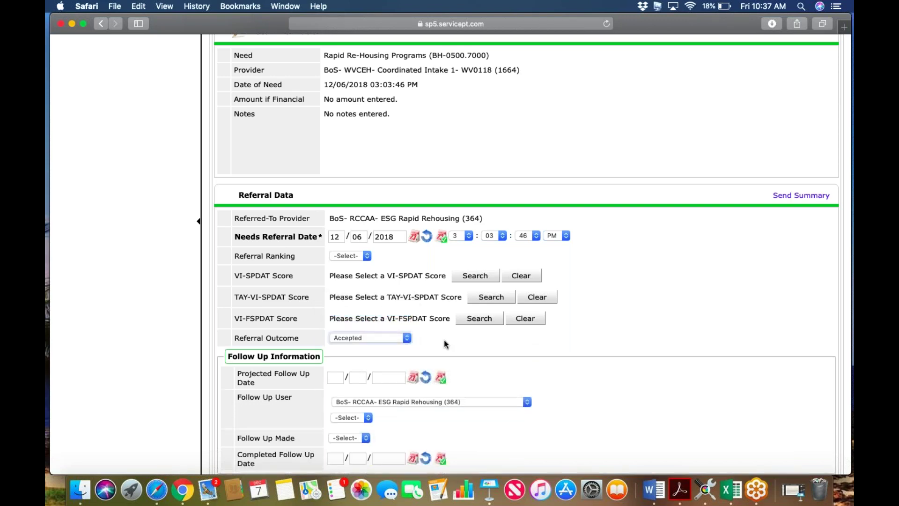
pyautogui.scroll(-4, 438, 358)
pyautogui.scroll(-5, 453, 225)
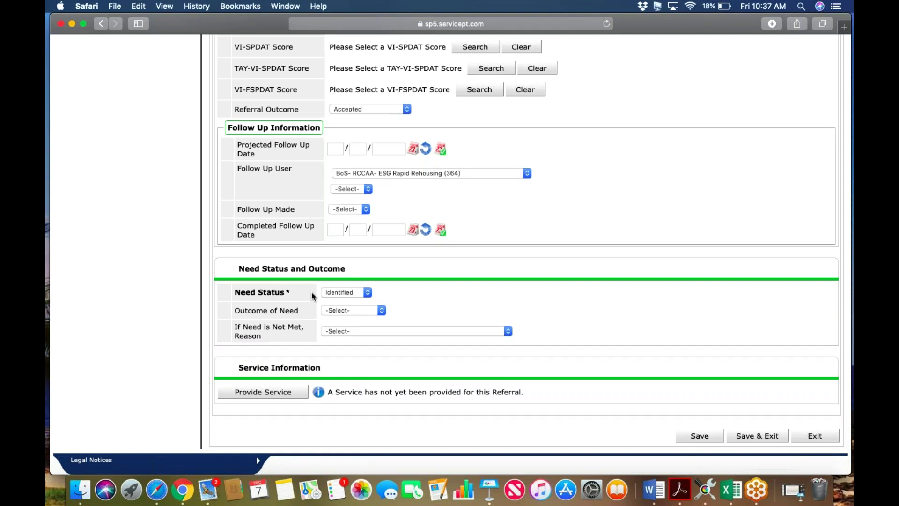
pyautogui.click(364, 294)
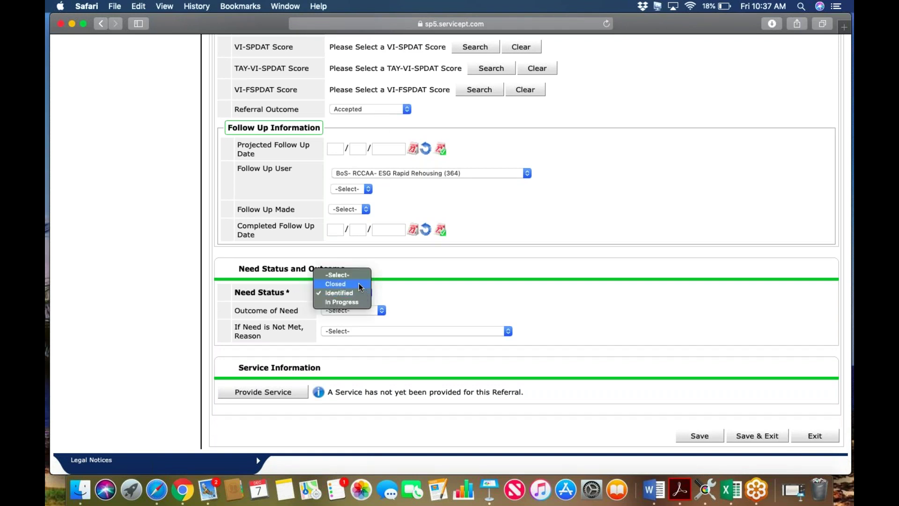
pyautogui.click(359, 284)
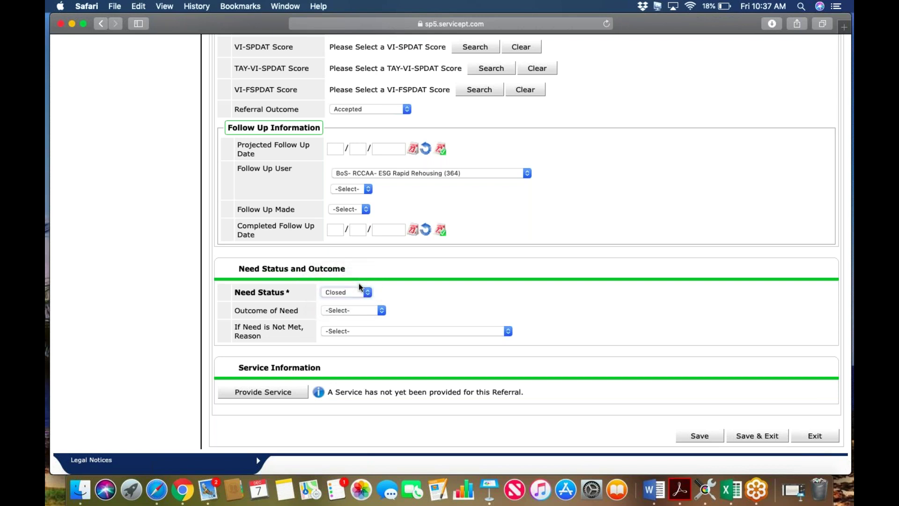
pyautogui.click(377, 311)
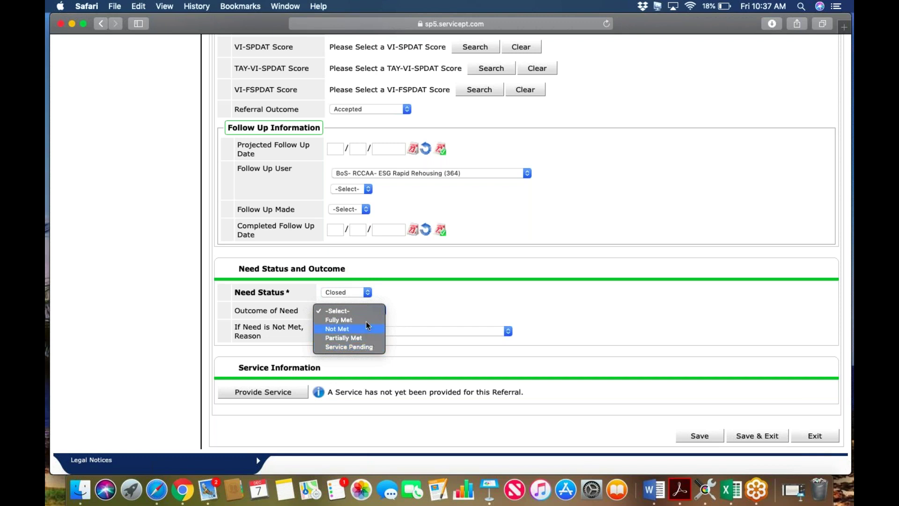
pyautogui.click(364, 319)
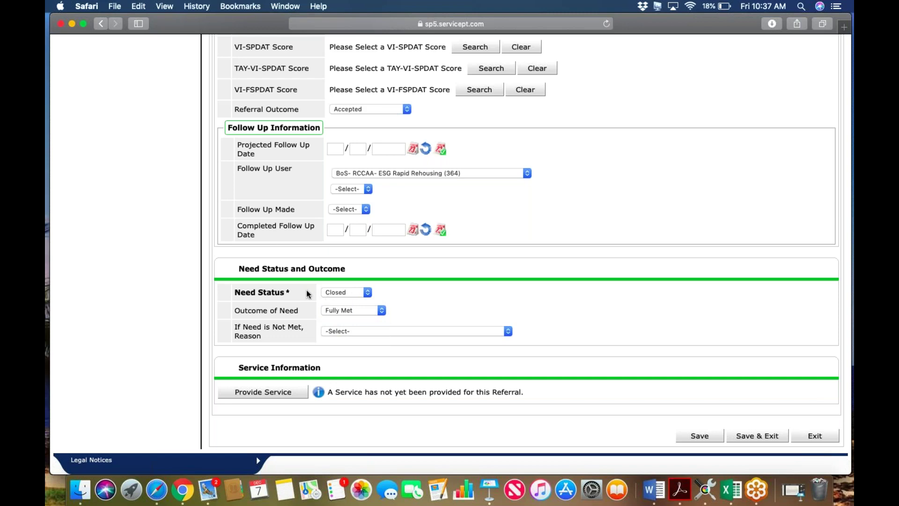
# - Review the need status options and try Identified as the status of the accepted referral's need
pyautogui.click(357, 294)
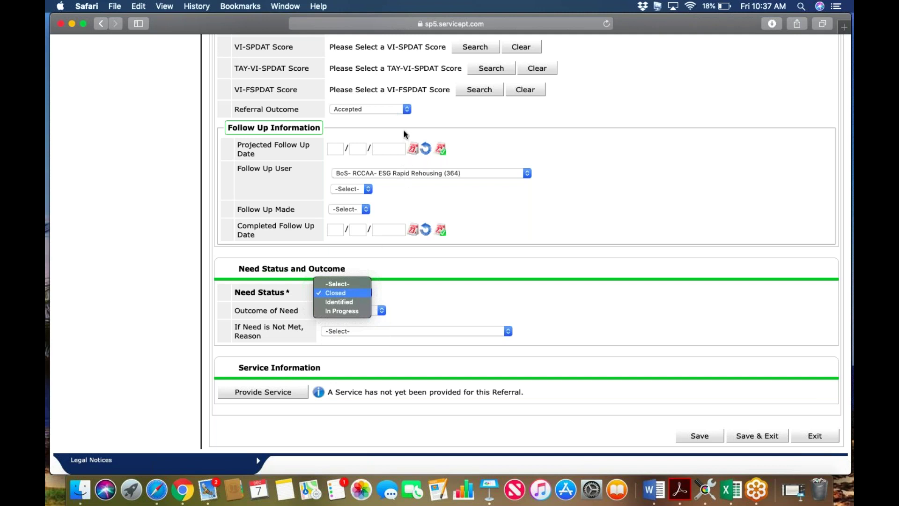
pyautogui.press('Escape')
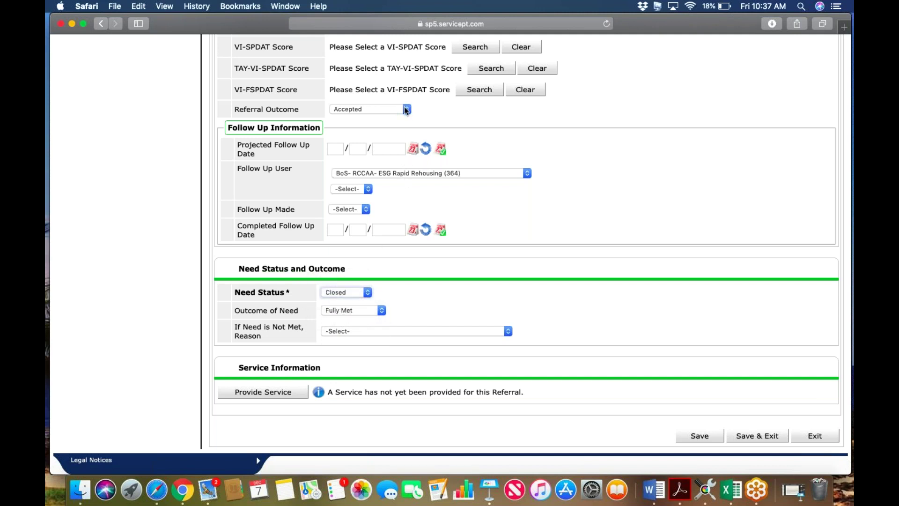
pyautogui.click(367, 292)
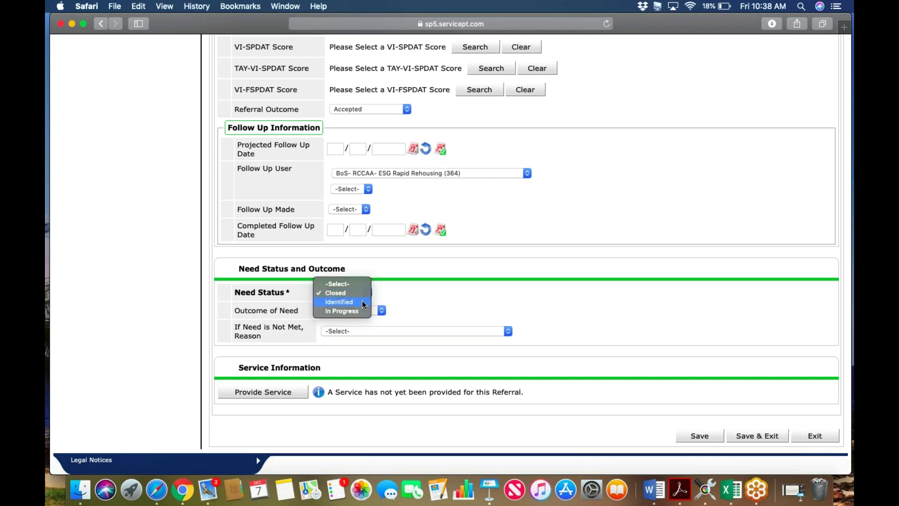
pyautogui.click(362, 300)
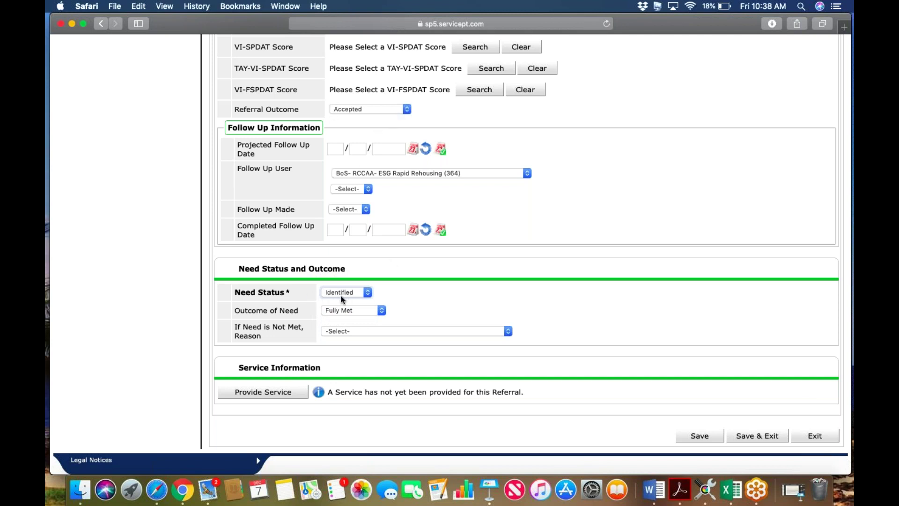
pyautogui.click(368, 292)
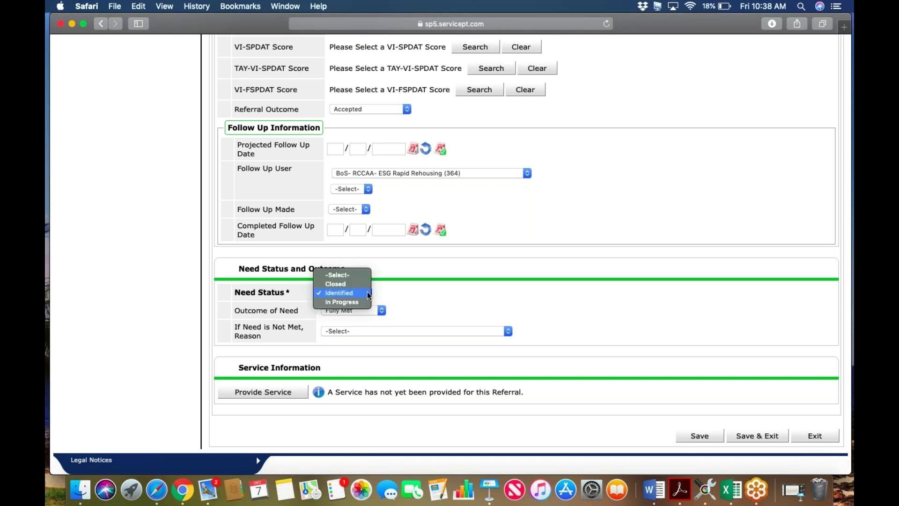
pyautogui.click(367, 292)
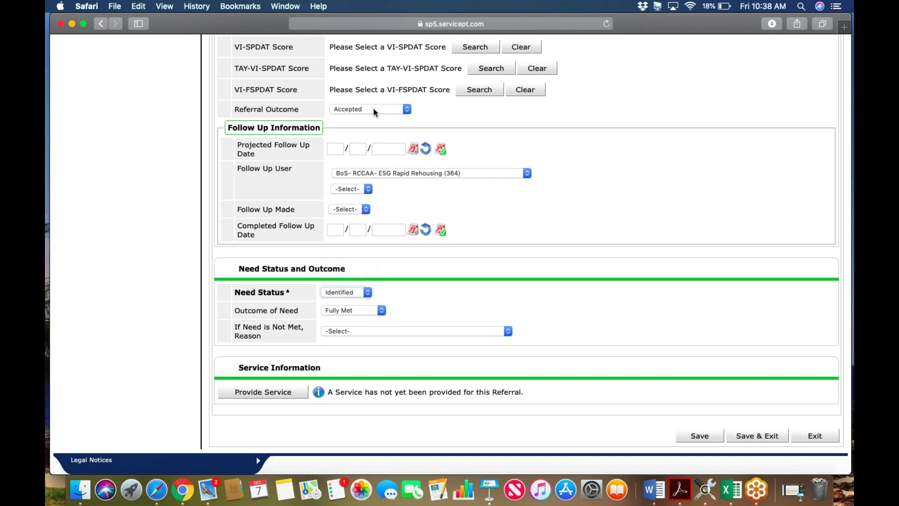
# - Set the need status to Closed, then save and exit the referral
pyautogui.click(367, 290)
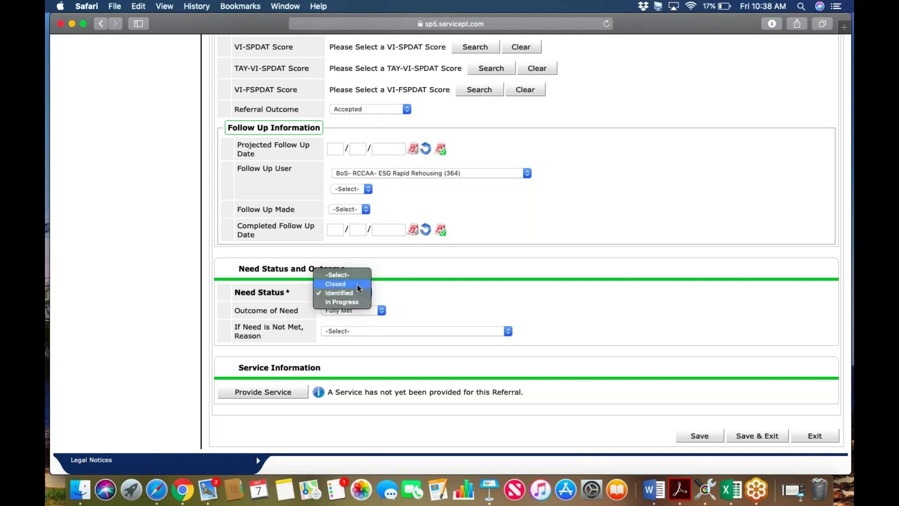
pyautogui.click(357, 284)
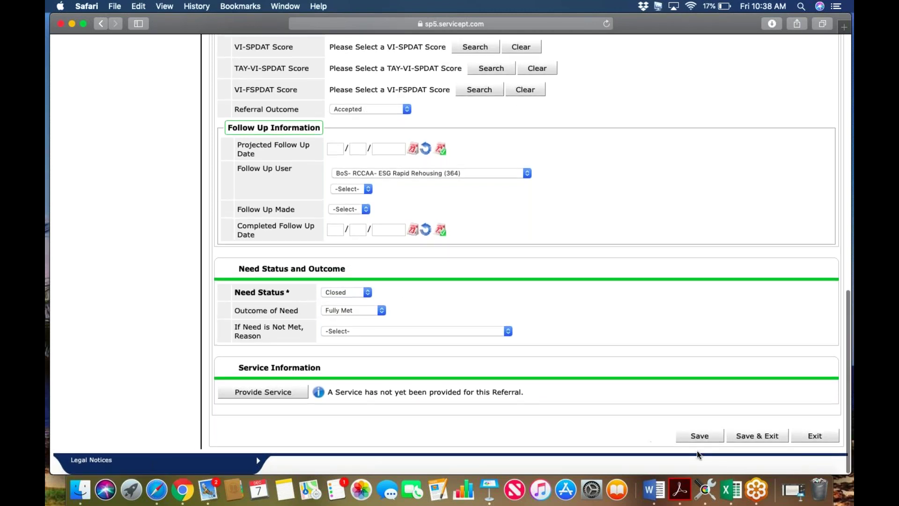
pyautogui.click(750, 440)
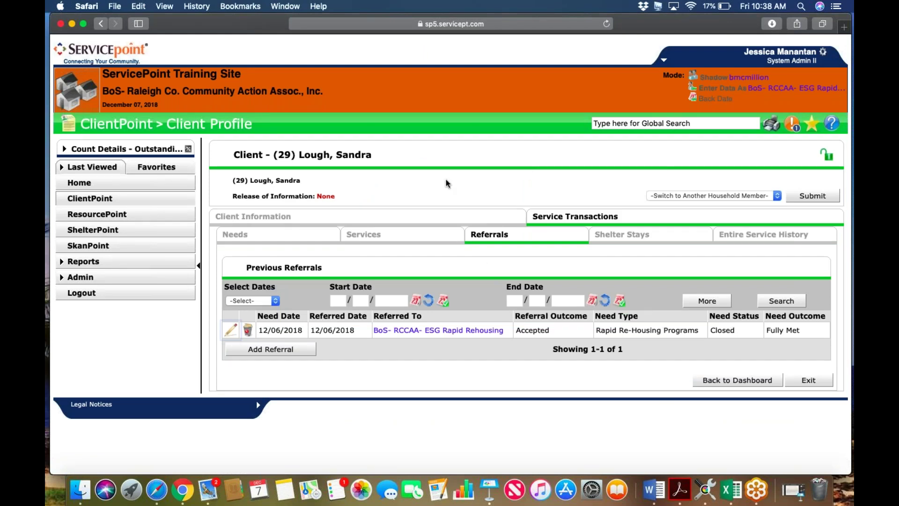
# - Return to the home dashboard and open the first client listed in the Outstanding Incoming Referrals count details
pyautogui.click(98, 184)
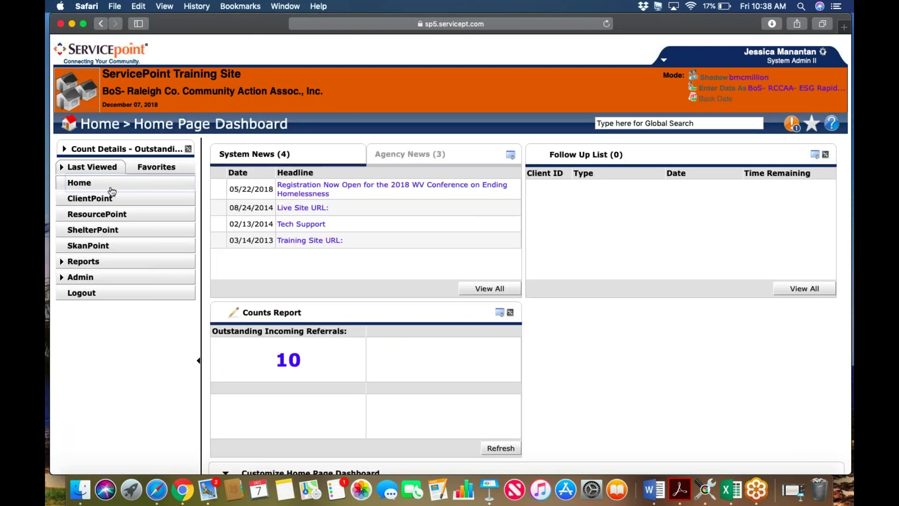
pyautogui.click(288, 362)
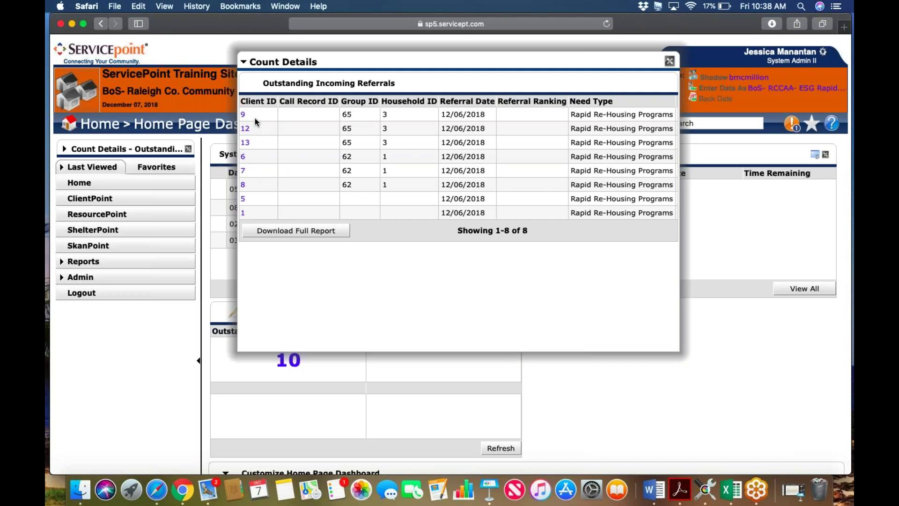
pyautogui.click(243, 115)
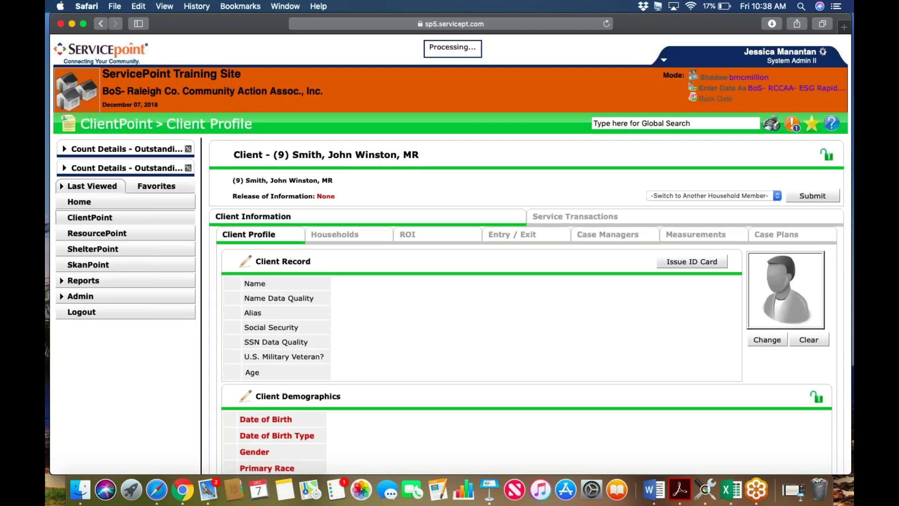
# - Find the client's referral to BoS- RCCAA- ESG Rapid Rehousing in the service transactions and open it for editing
pyautogui.scroll(-4, 526, 281)
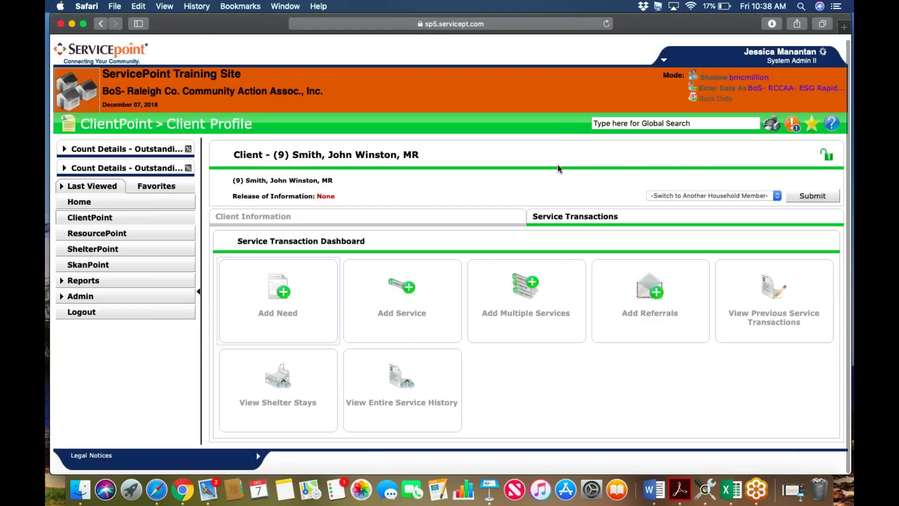
pyautogui.click(427, 385)
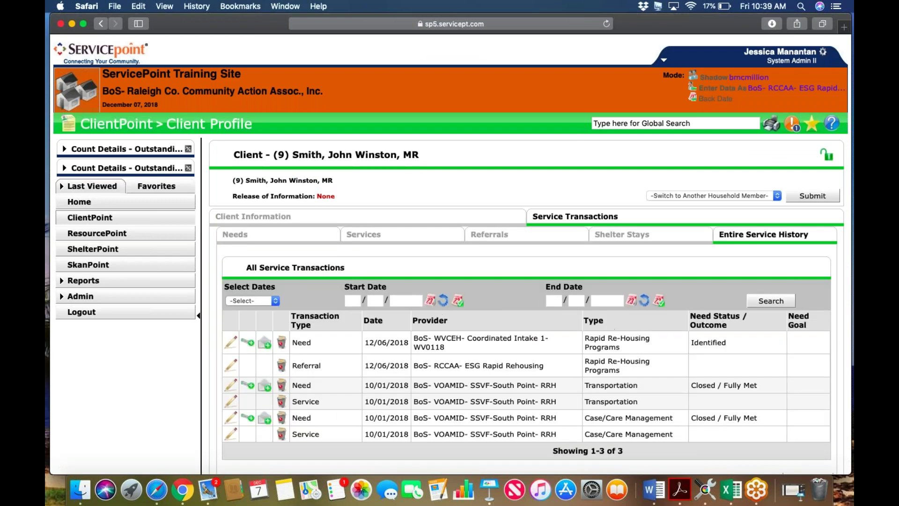
pyautogui.click(517, 239)
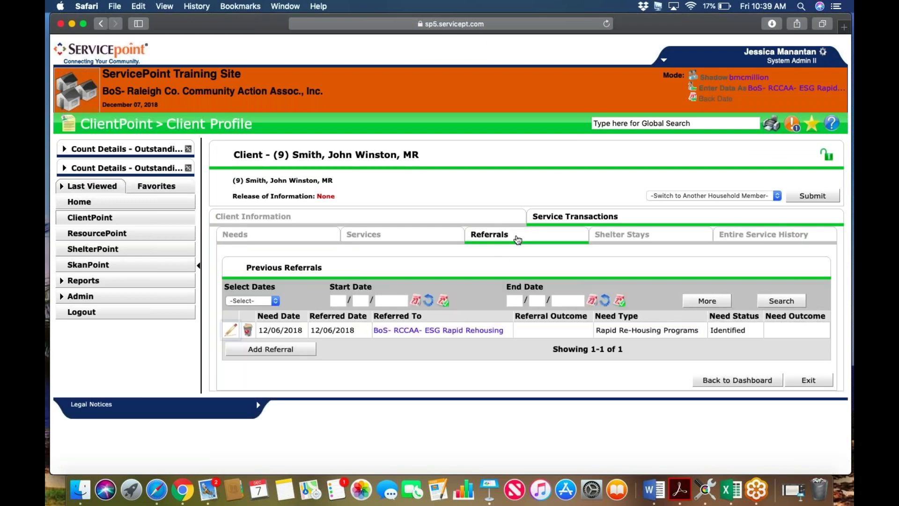
pyautogui.click(230, 330)
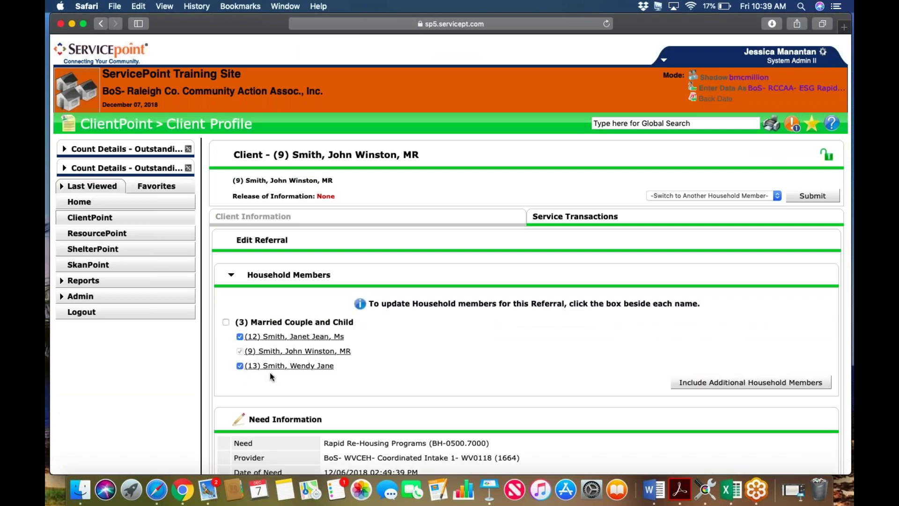
# - Set the referral outcome to Accepted and the need status to Closed, then save and exit the referral
pyautogui.scroll(-6, 370, 379)
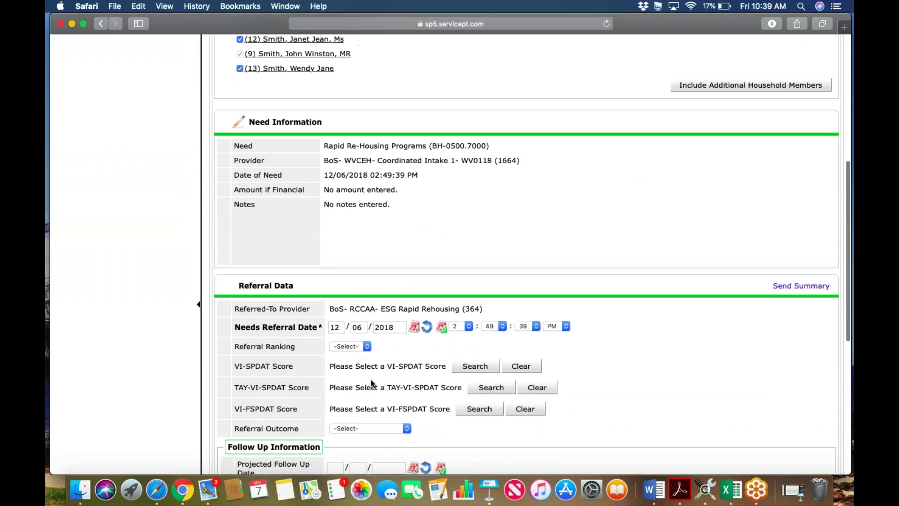
pyautogui.scroll(-2, 370, 378)
pyautogui.click(347, 323)
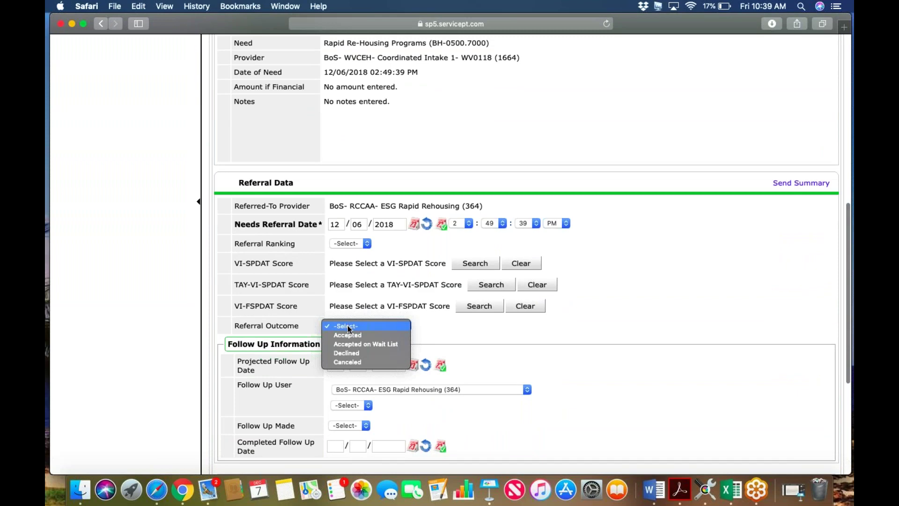
pyautogui.click(349, 335)
pyautogui.scroll(-3, 382, 339)
pyautogui.scroll(-2, 382, 339)
pyautogui.click(365, 308)
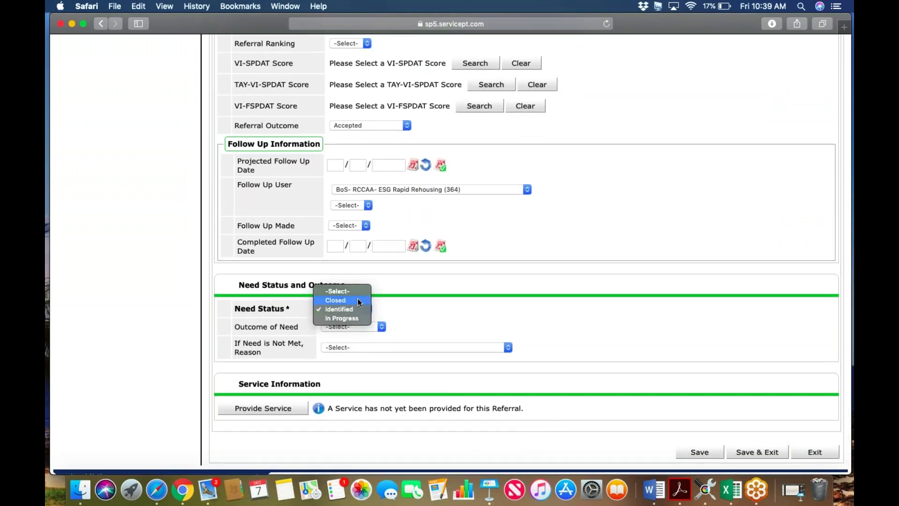
pyautogui.click(360, 302)
pyautogui.click(749, 455)
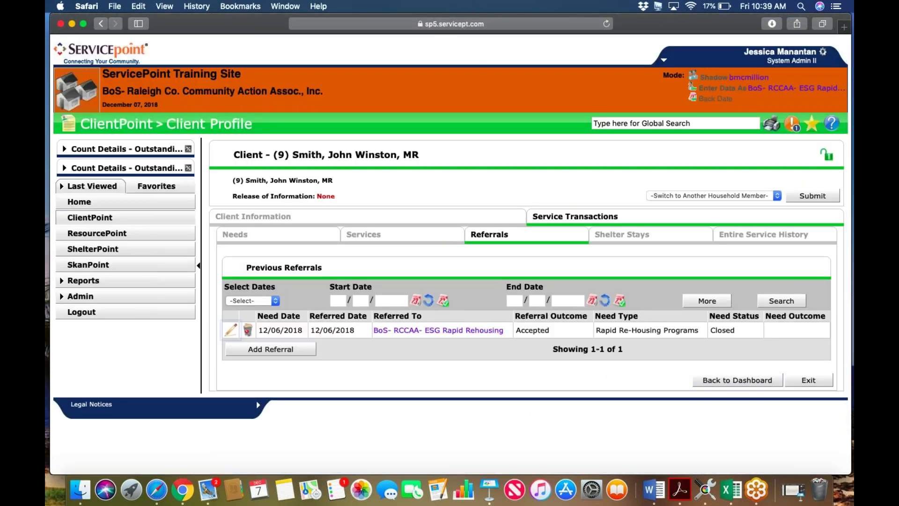
# - Return to the home dashboard and refresh the Counts Report dashlet
pyautogui.click(87, 203)
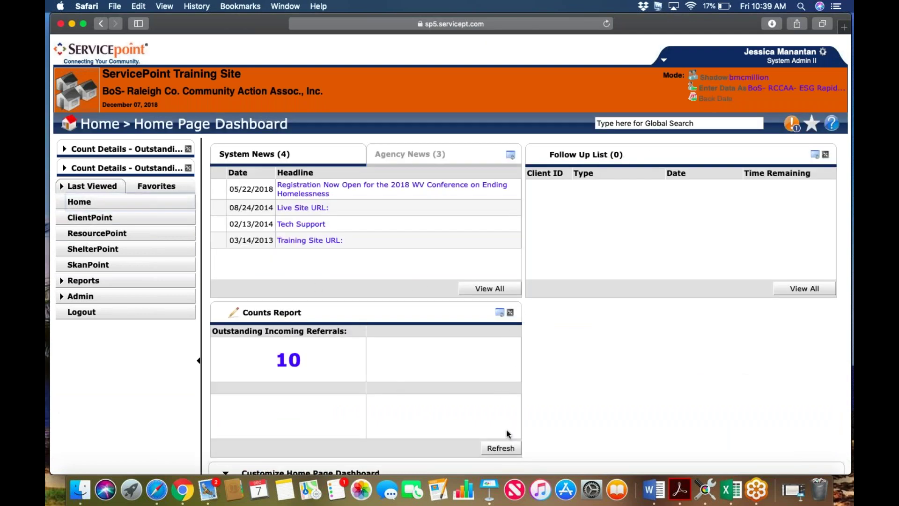
pyautogui.scroll(-3, 483, 424)
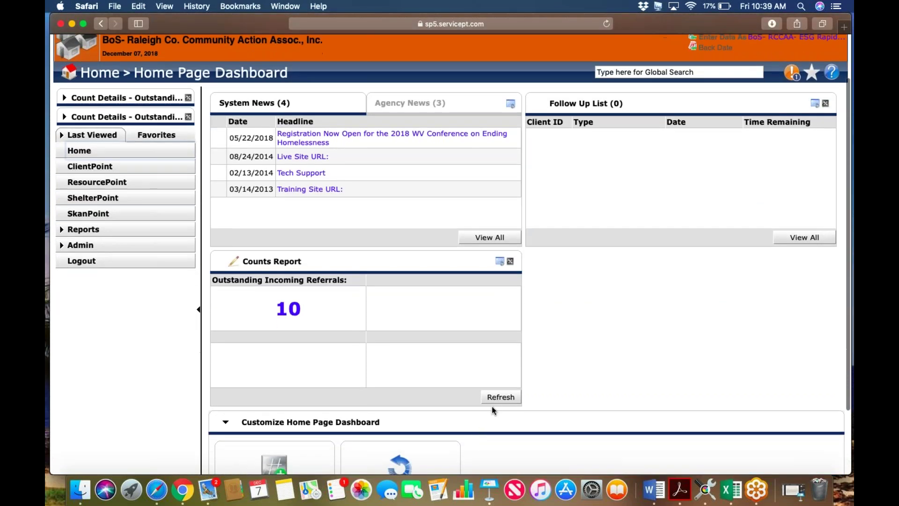
pyautogui.click(499, 398)
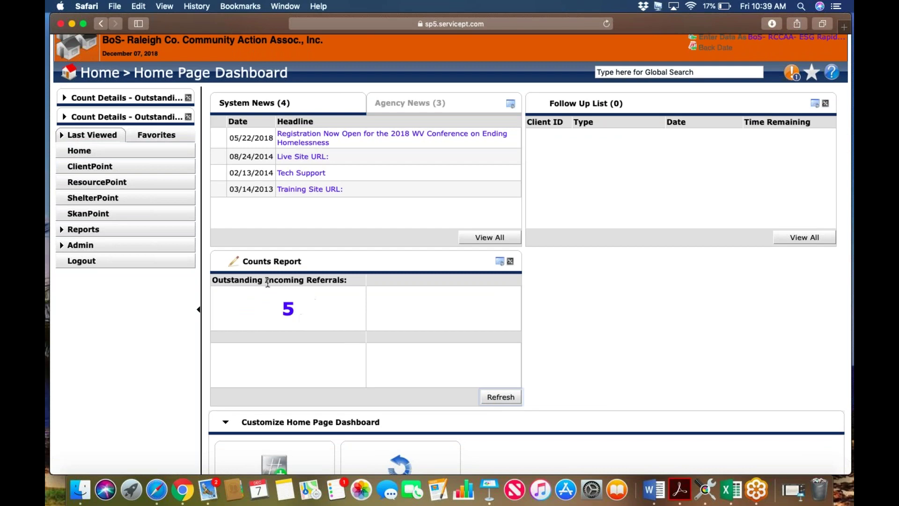
# - Review the details behind the refreshed Outstanding Incoming Referrals count, then close them
pyautogui.click(289, 310)
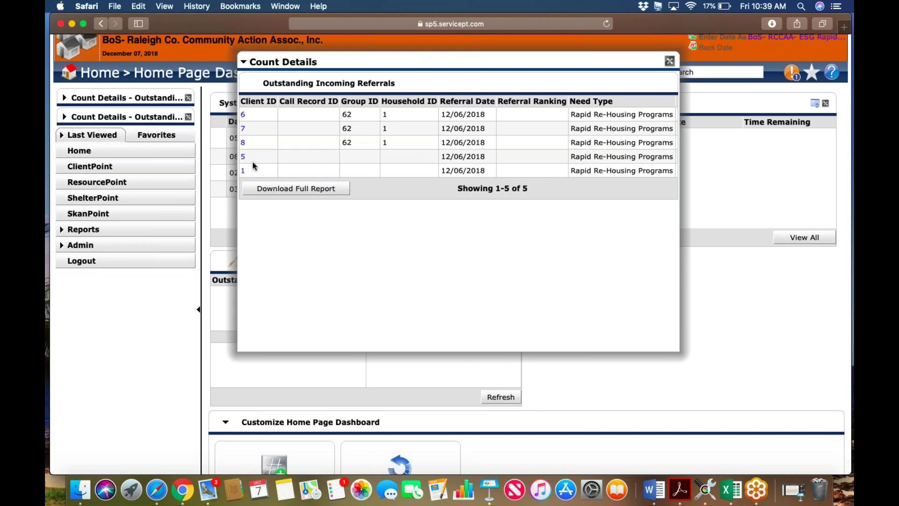
pyautogui.click(669, 62)
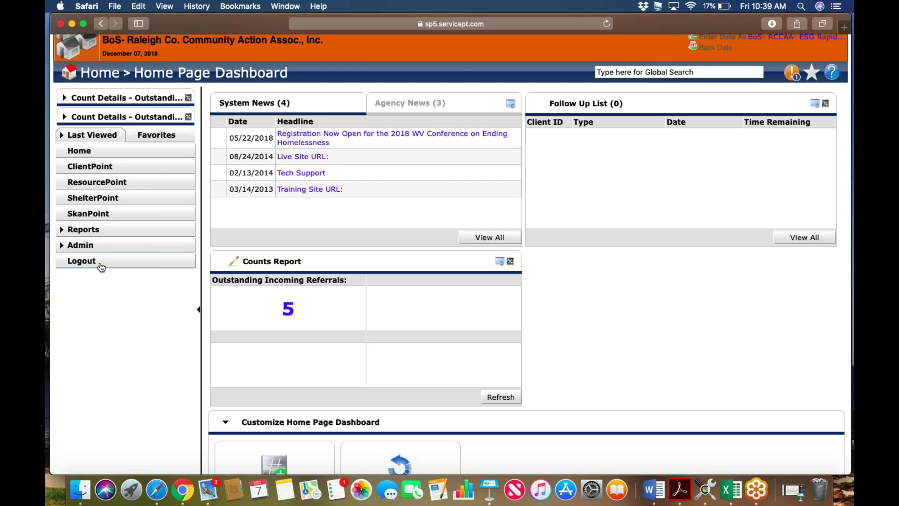
pyautogui.scroll(3, 170, 223)
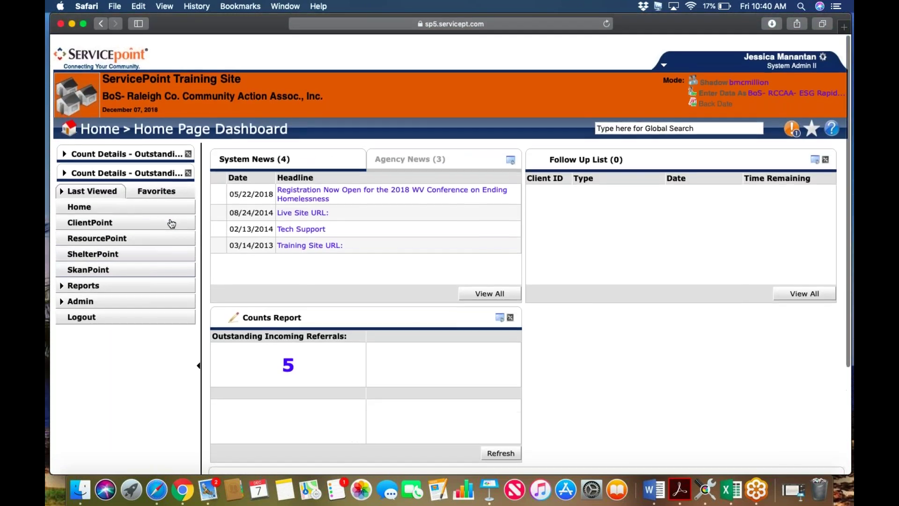